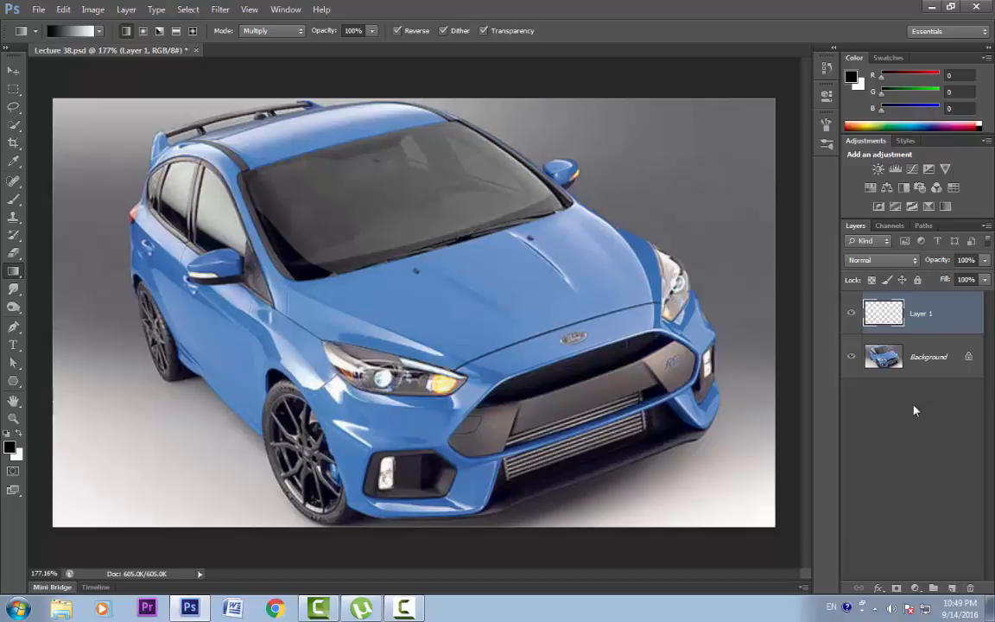
# Step: Switch to the Paint Bucket tool with Foreground as the fill source and try a black fill on Layer 1, undoing it
pyautogui.click(18, 279)
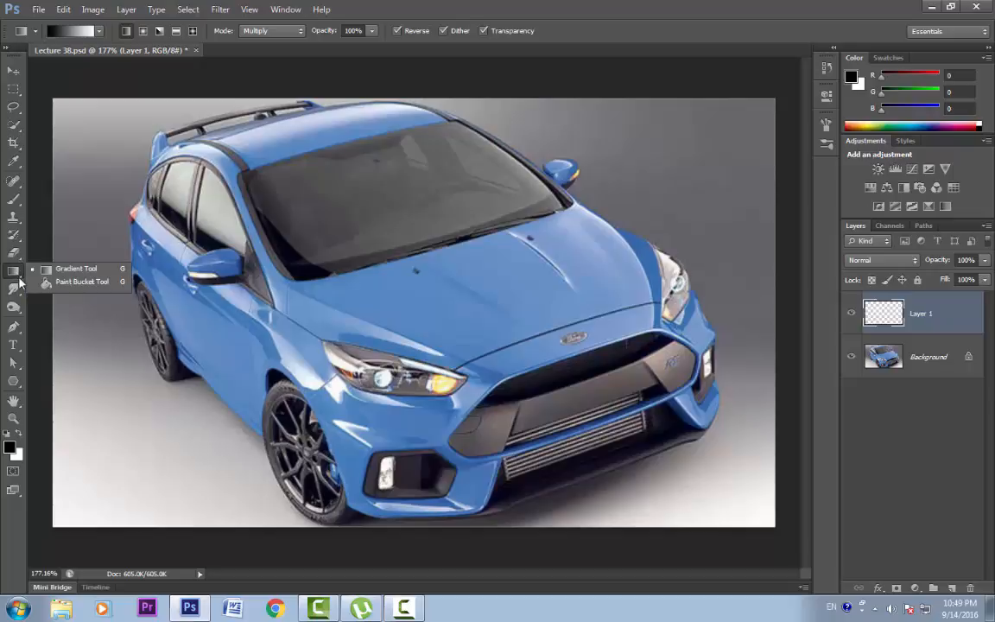
pyautogui.click(75, 283)
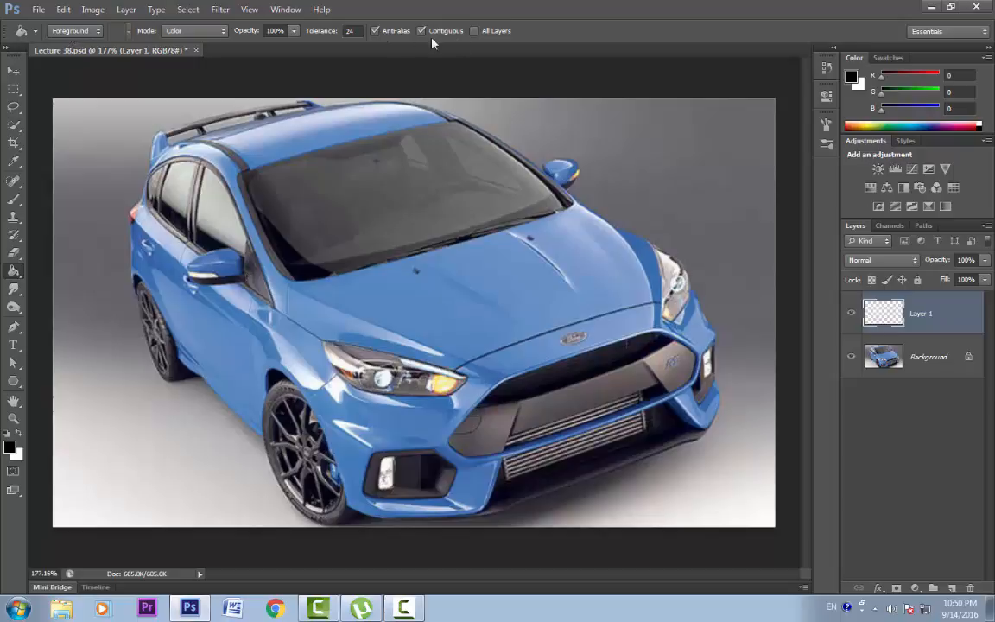
pyautogui.click(99, 30)
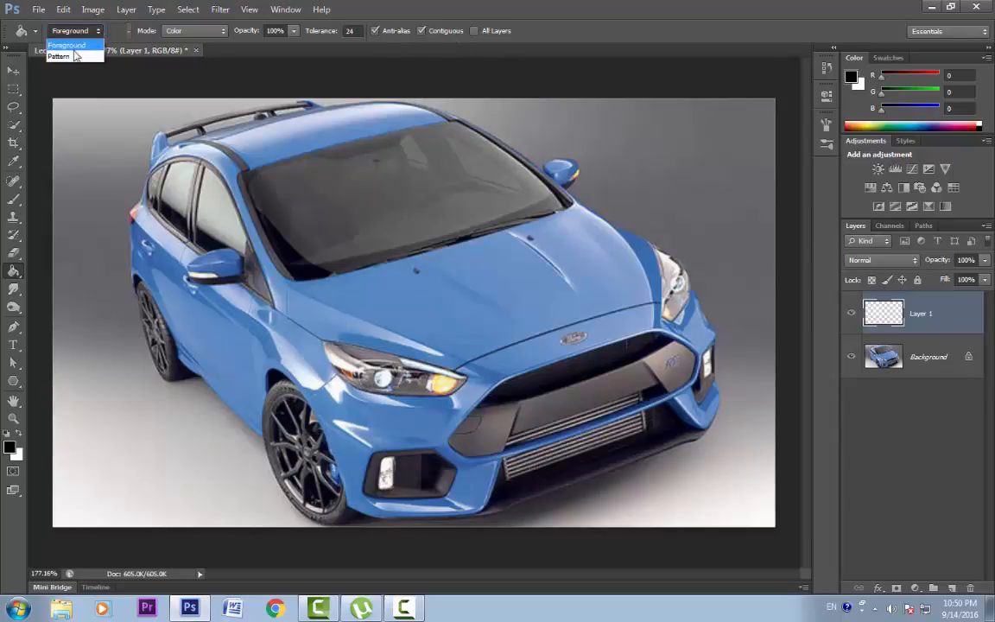
pyautogui.click(101, 31)
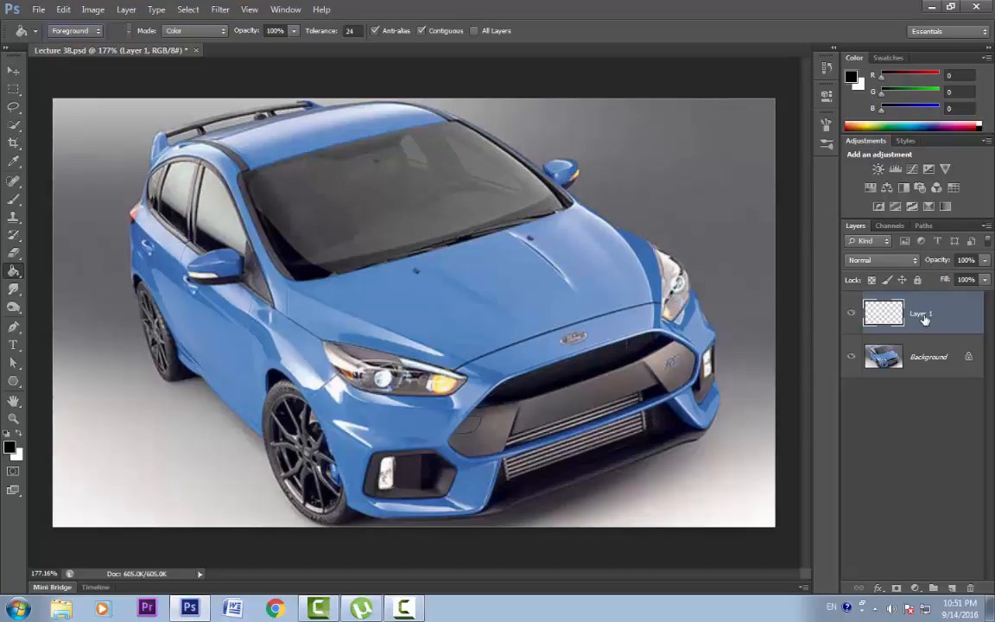
pyautogui.click(387, 257)
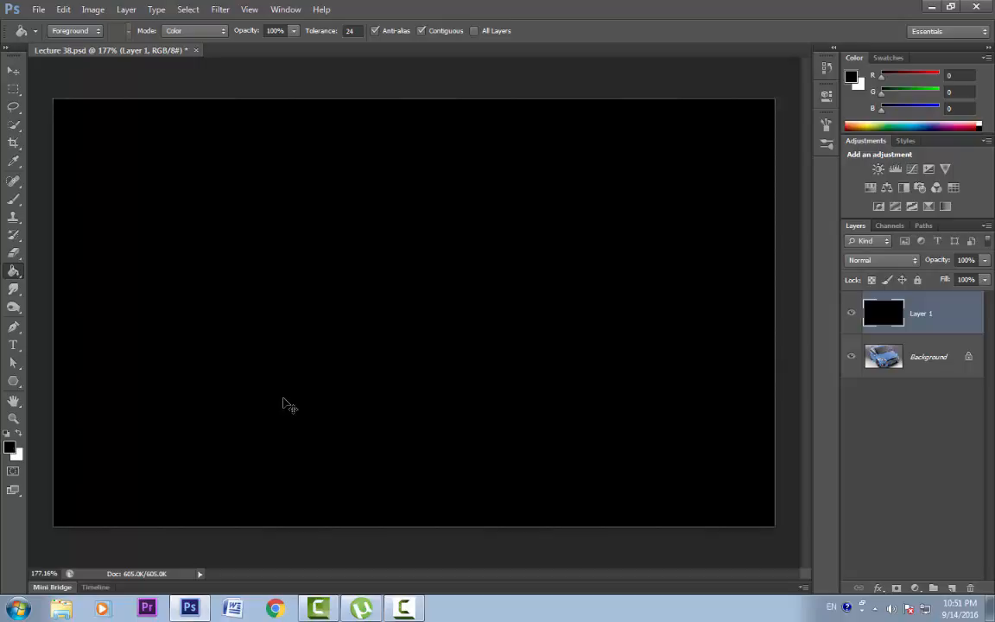
pyautogui.hotkey('ctrl', 'z')
# Step: Try filling Layer 1 with the peach paper pattern as the Paint Bucket's fill source, and undo the fill
pyautogui.click(97, 31)
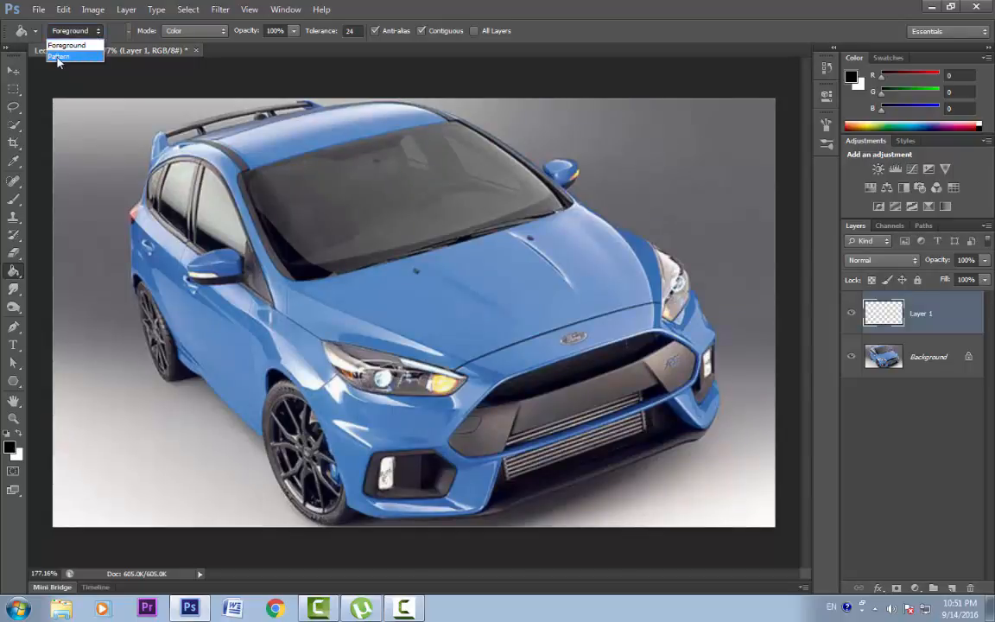
pyautogui.click(58, 57)
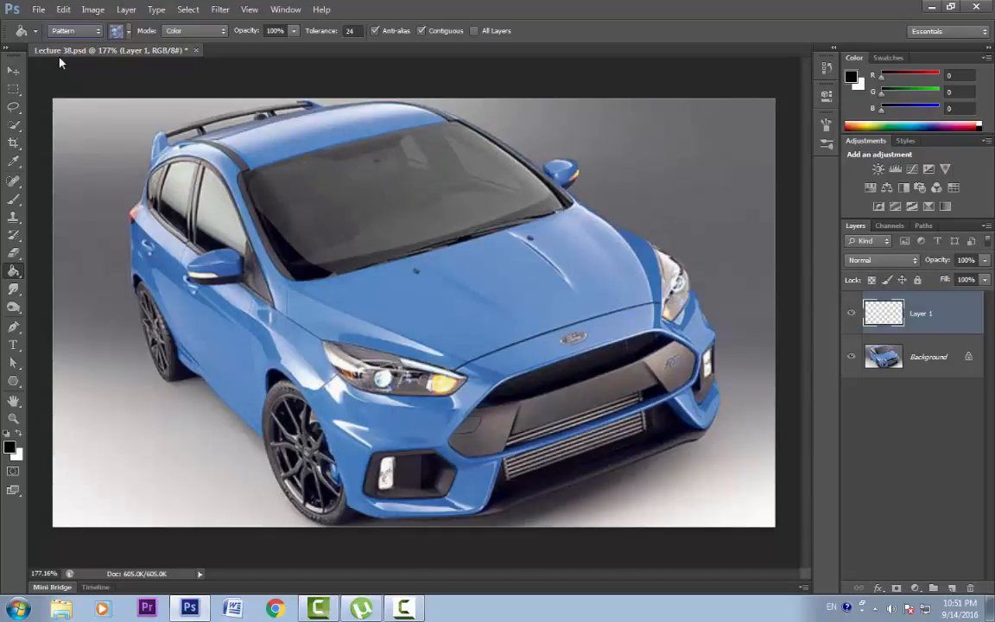
pyautogui.click(128, 32)
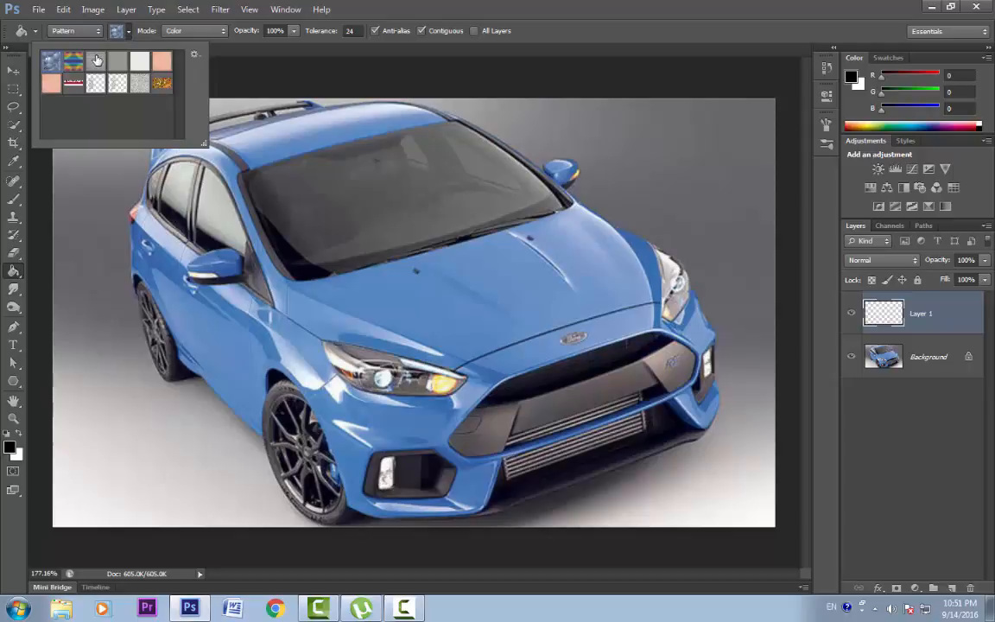
pyautogui.click(53, 80)
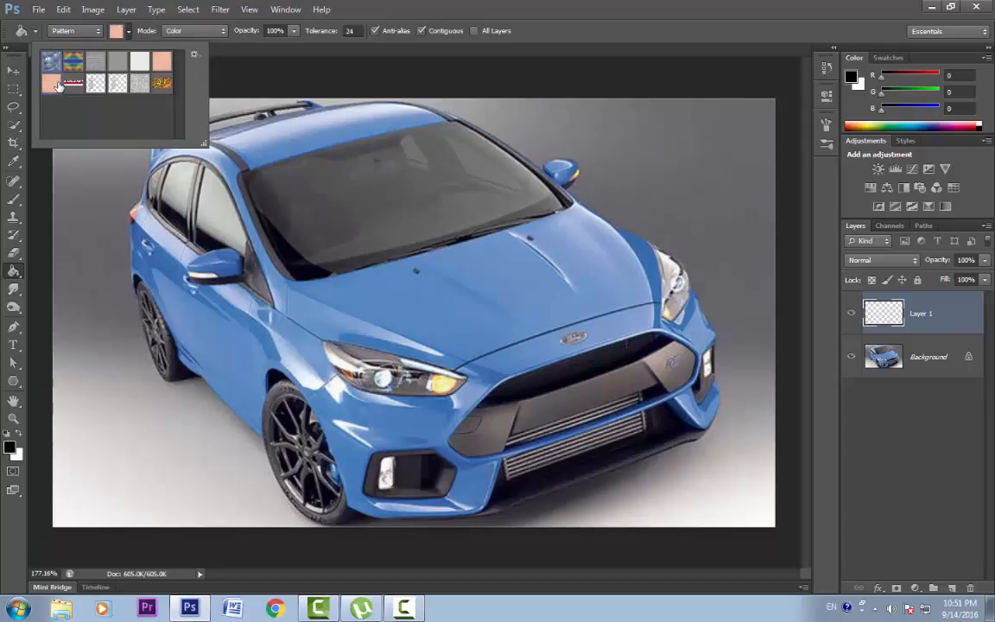
pyautogui.click(122, 32)
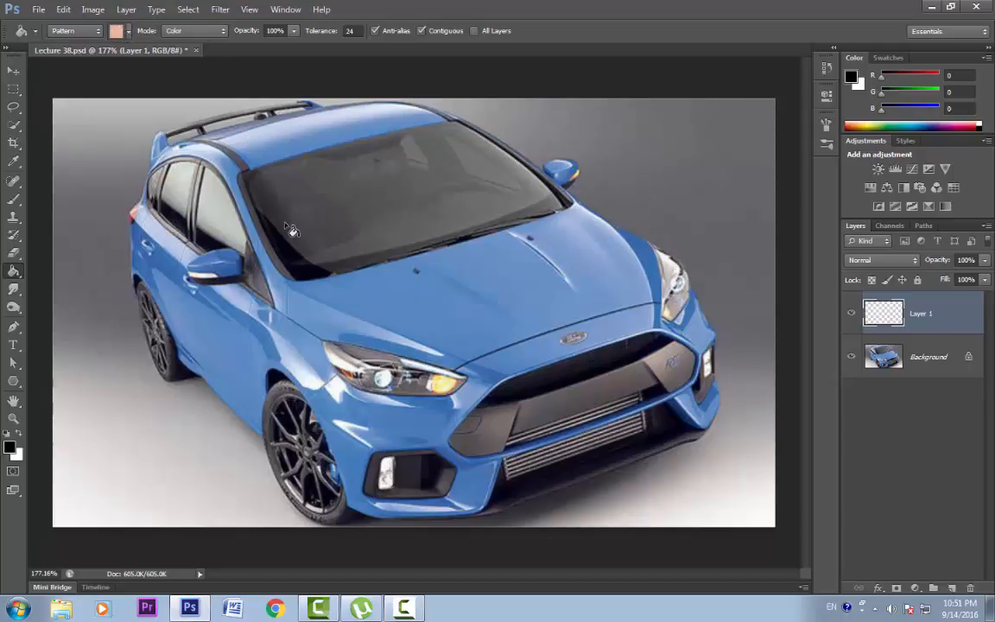
pyautogui.click(352, 256)
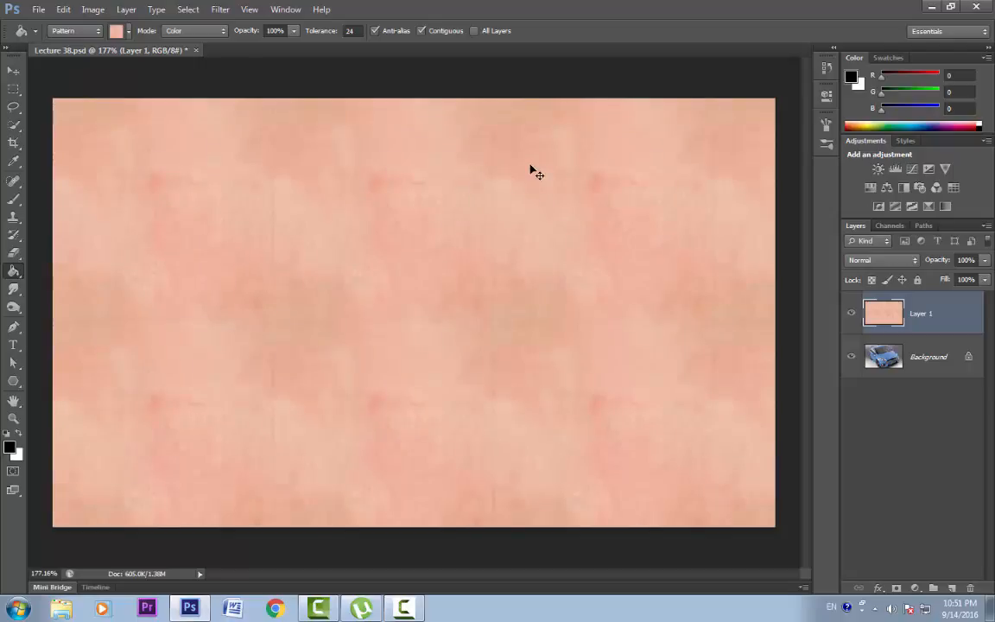
pyautogui.hotkey('ctrl', 'z')
# Step: Review the available fill patterns and the options for loading, saving and replacing pattern sets
pyautogui.click(129, 32)
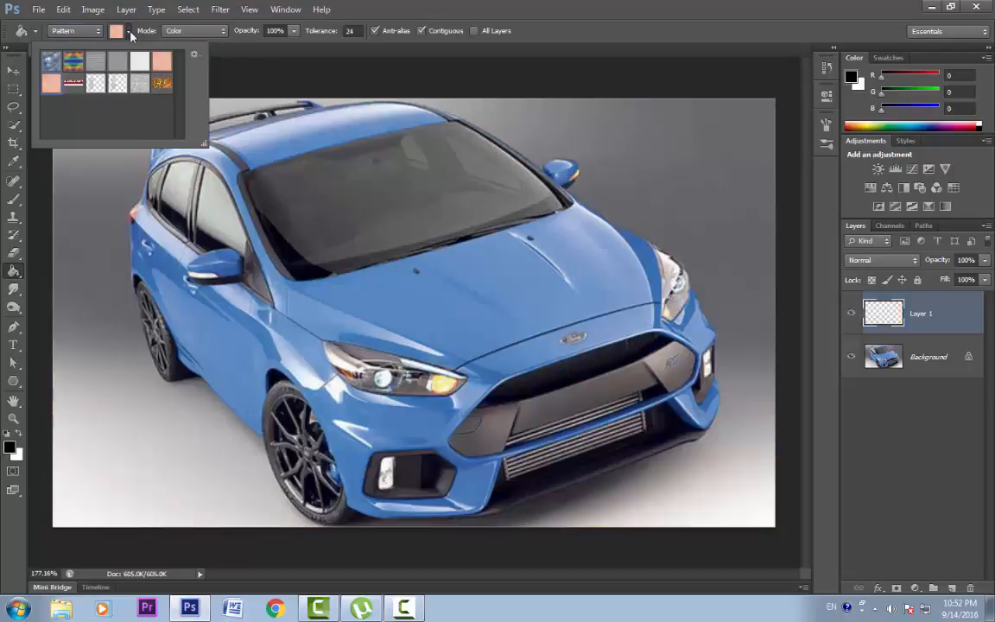
pyautogui.click(195, 56)
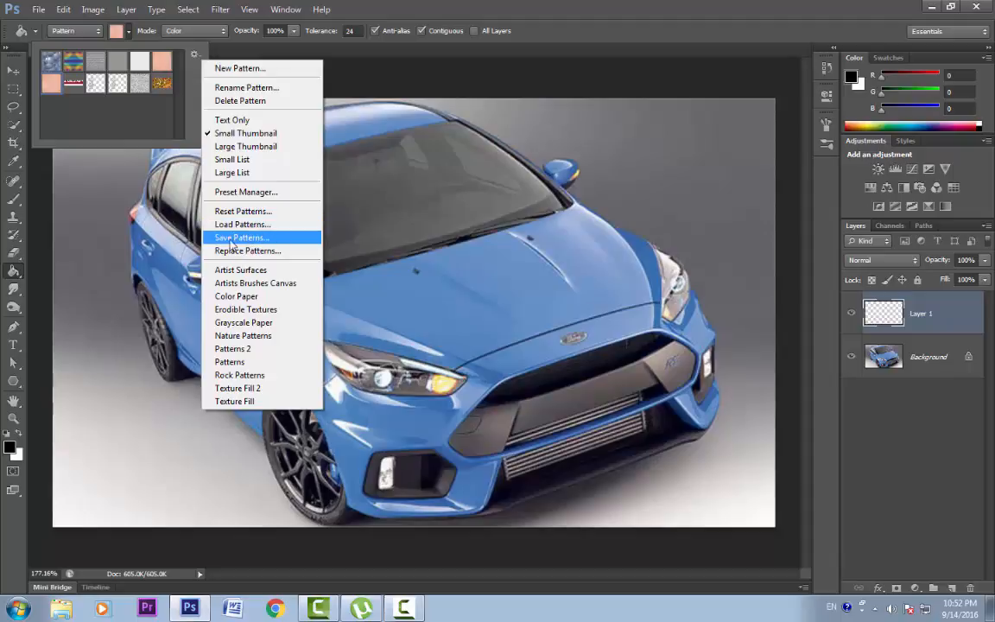
pyautogui.click(117, 33)
# Step: Set the Paint Bucket's fill source back to Foreground and fill Layer 1 with black
pyautogui.click(90, 31)
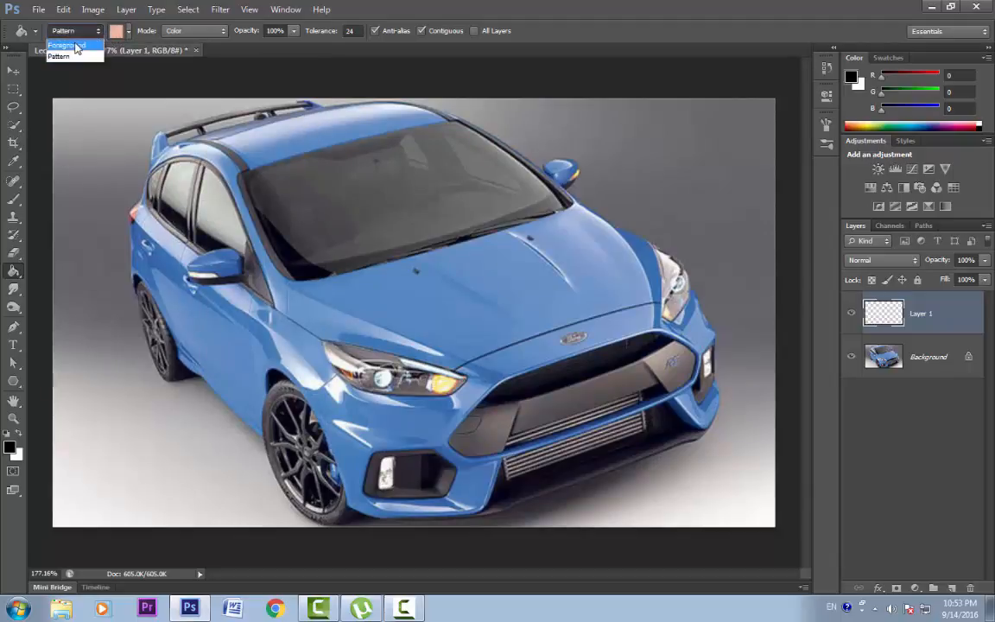
pyautogui.click(66, 37)
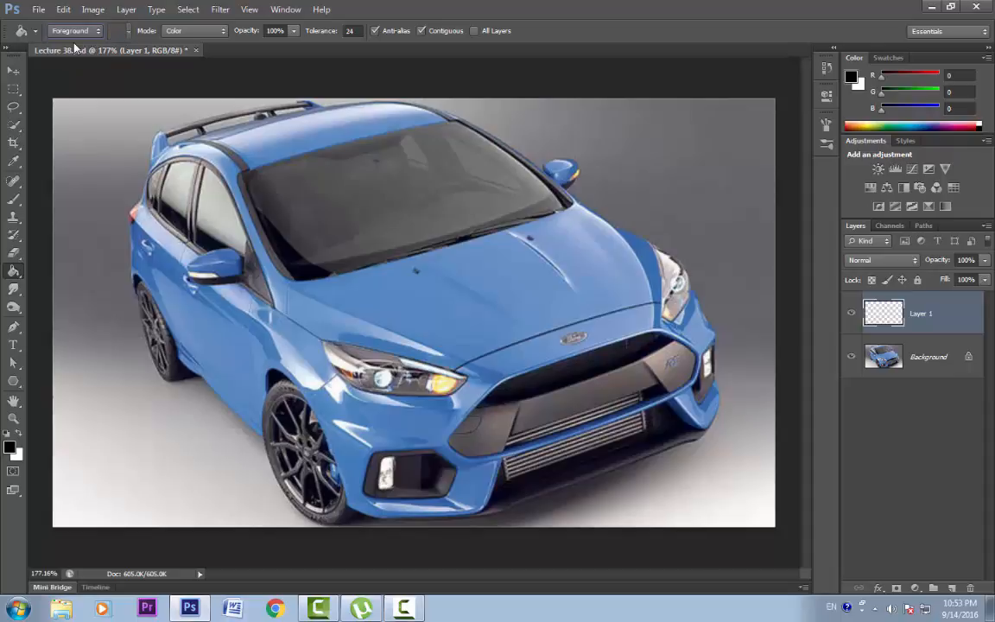
pyautogui.click(334, 279)
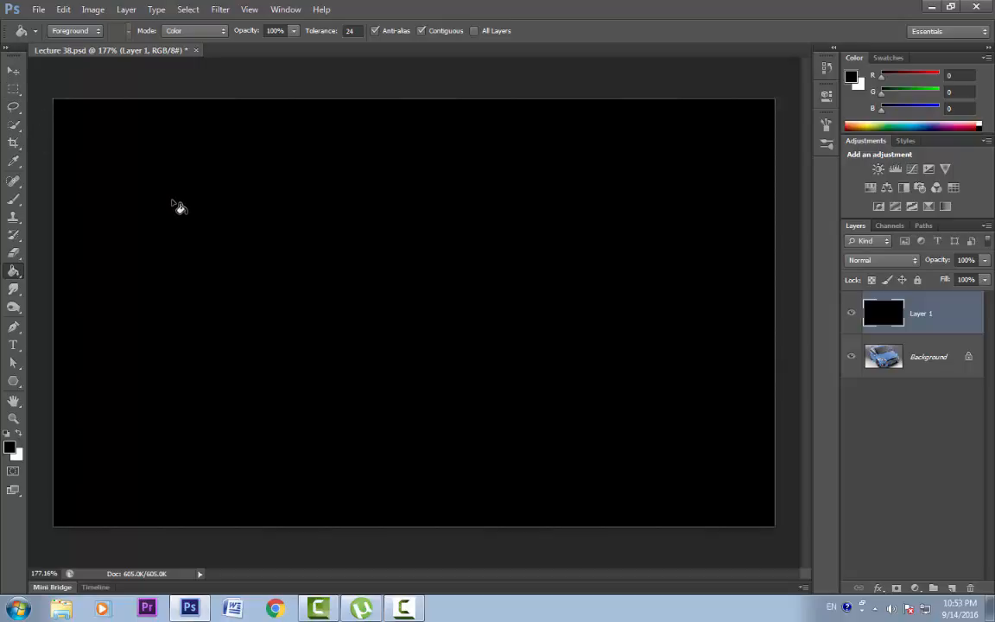
# Step: Select a roughly square area near the middle of Layer 1 and fill it with white using the Paint Bucket in Normal mode
pyautogui.press('m')
pyautogui.moveTo(236, 217)
pyautogui.mouseDown()
pyautogui.moveTo(287, 276)
pyautogui.moveTo(507, 366)
pyautogui.moveTo(524, 401)
pyautogui.mouseUp()
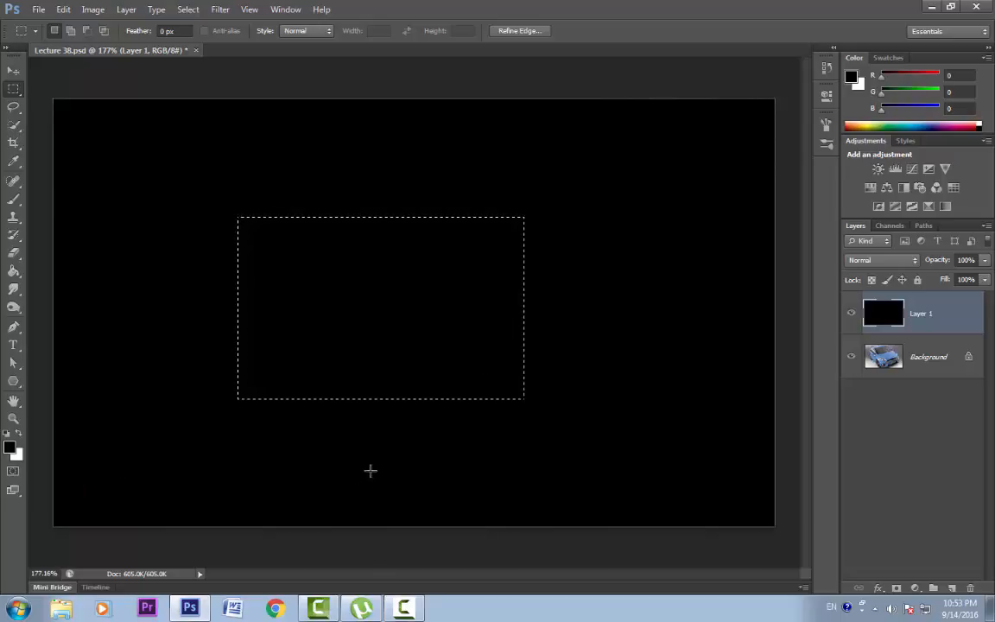
pyautogui.press('x')
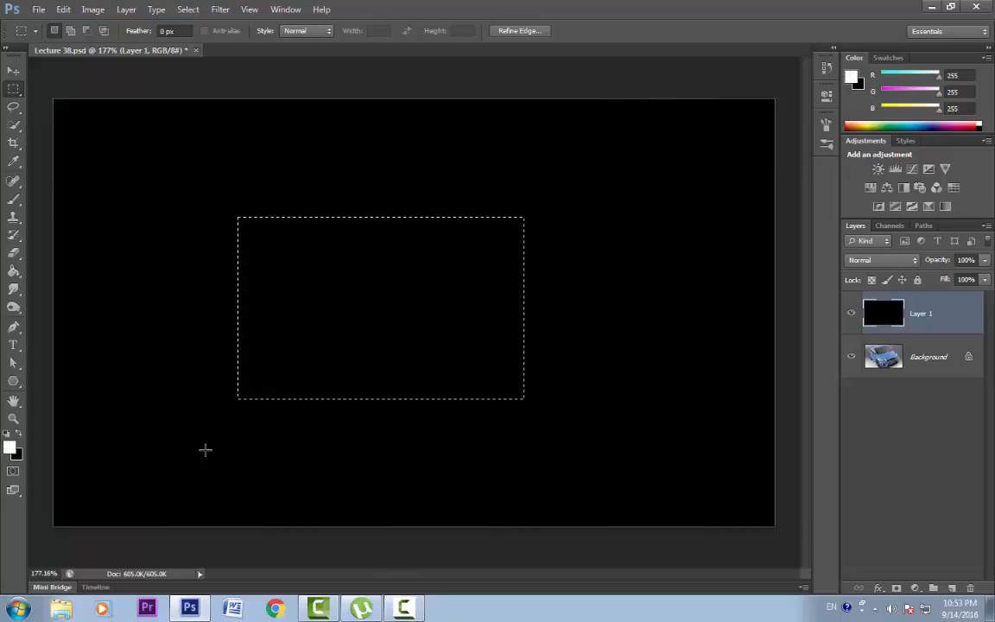
pyautogui.moveTo(236, 194); pyautogui.dragTo(459, 411)
pyautogui.click(14, 271)
pyautogui.click(311, 267)
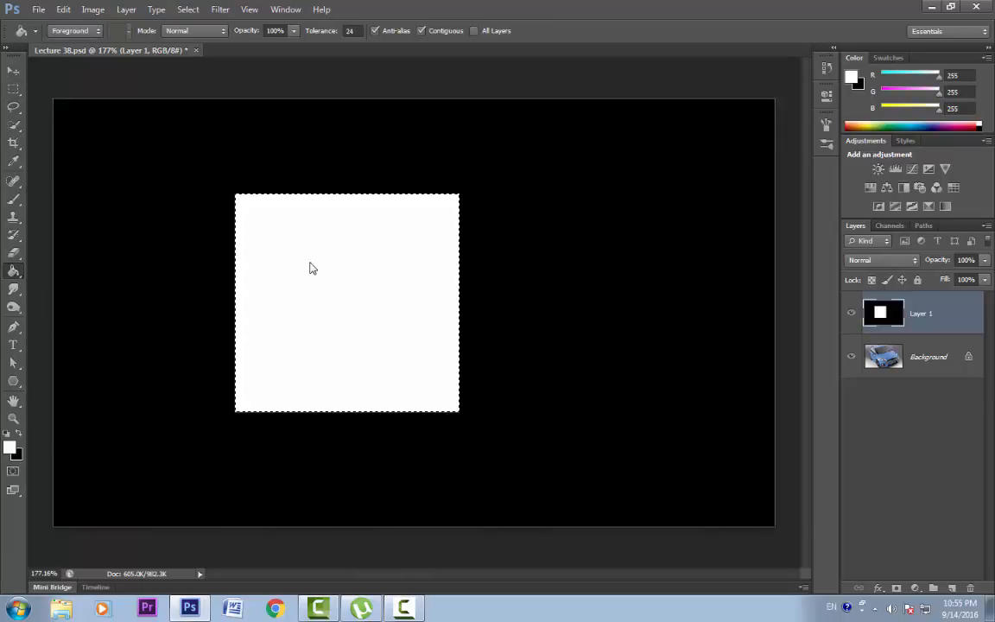
# Step: Swap the colours, refill the selected square with black and deselect it
pyautogui.press('x')
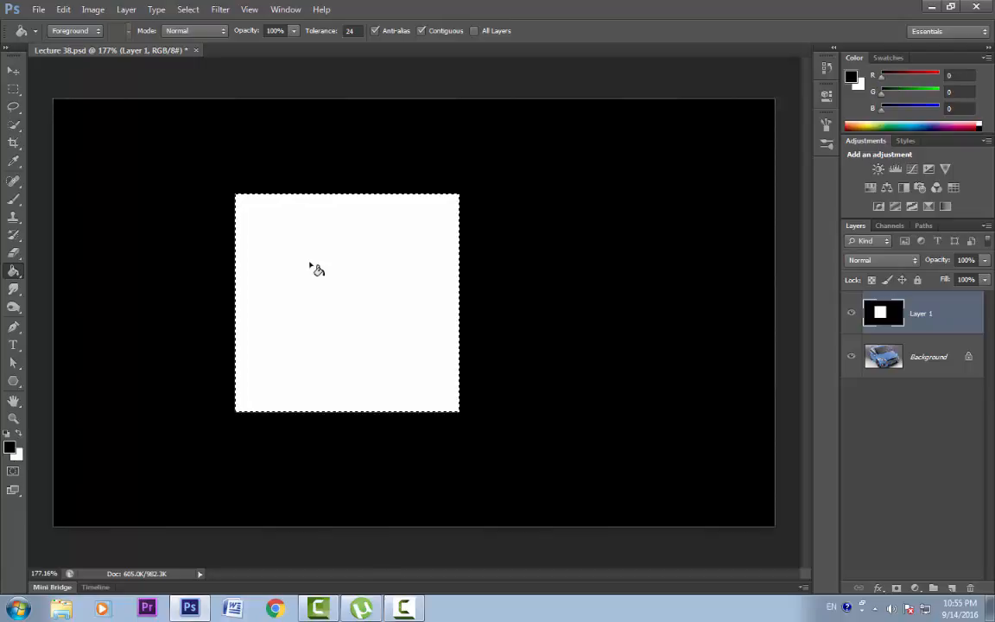
pyautogui.click(311, 267)
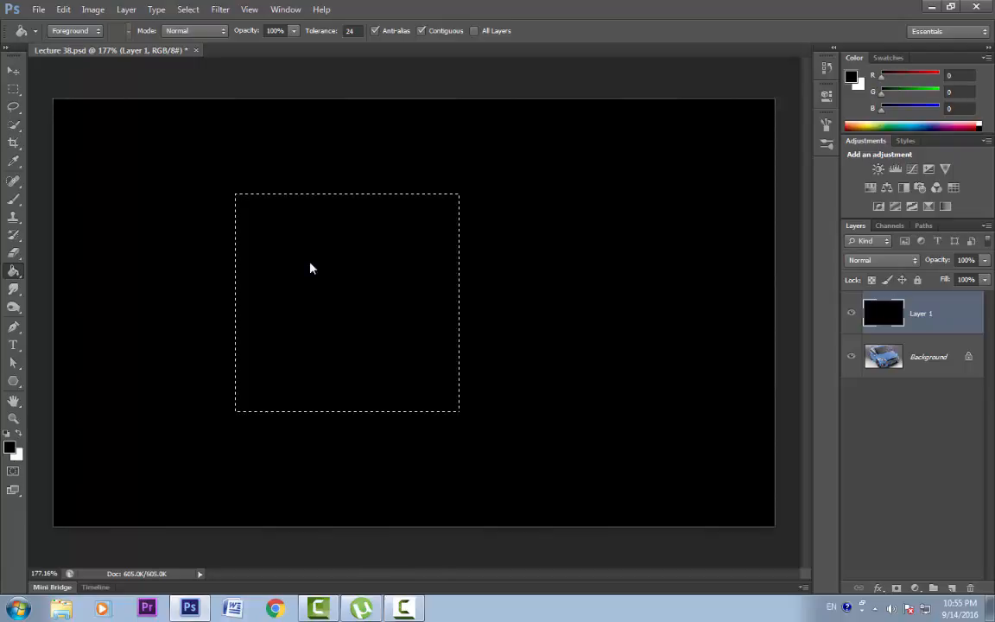
pyautogui.hotkey('ctrl', 'd')
# Step: Make white the foreground colour and fill a new rectangular selection in the middle of Layer 1 with it
pyautogui.press('x')
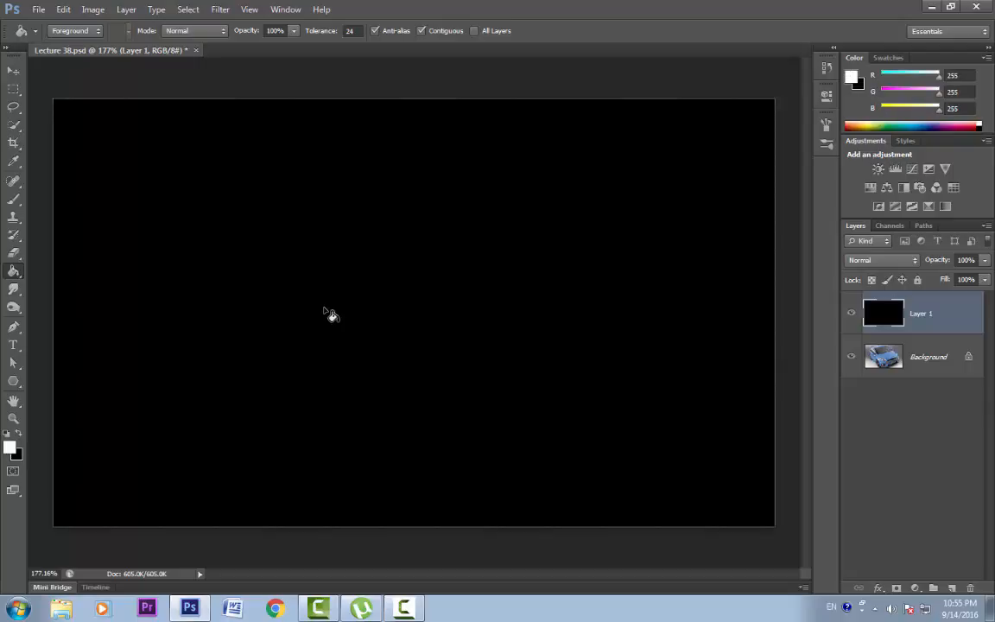
pyautogui.press('m')
pyautogui.moveTo(252, 195)
pyautogui.mouseDown()
pyautogui.moveTo(347, 298)
pyautogui.moveTo(540, 418)
pyautogui.mouseUp()
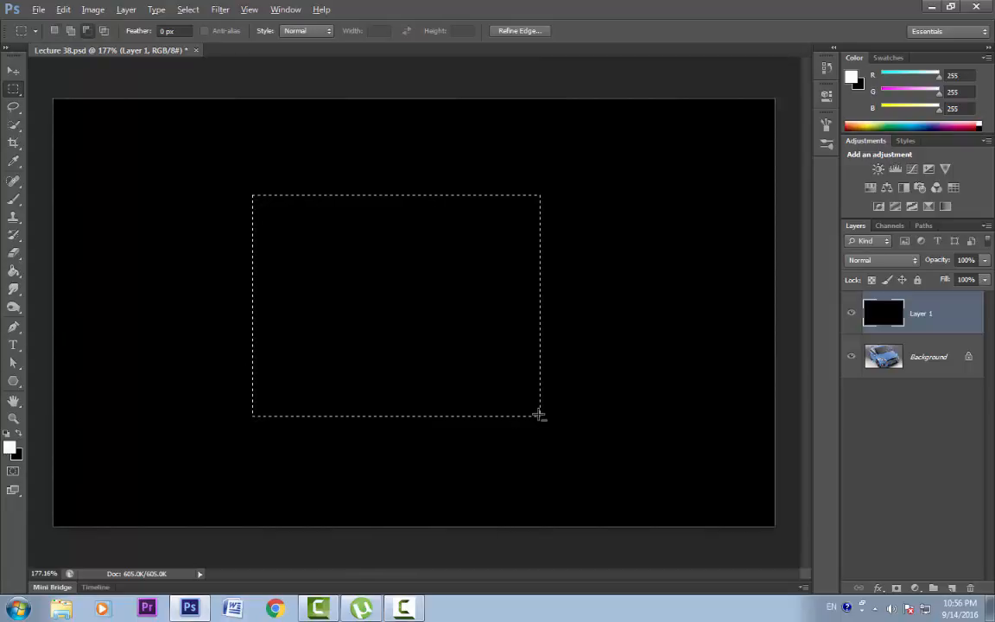
pyautogui.hotkey('alt', 'BackSpace')
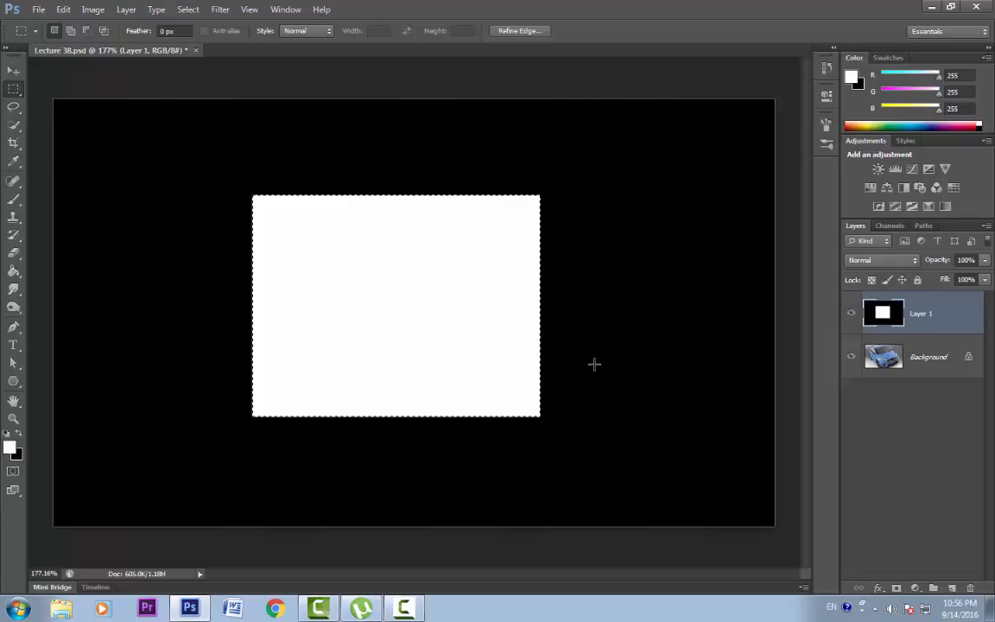
# Step: Fill the selected rectangle with the black background colour and deselect it
pyautogui.hotkey('ctrl', 'BackSpace')
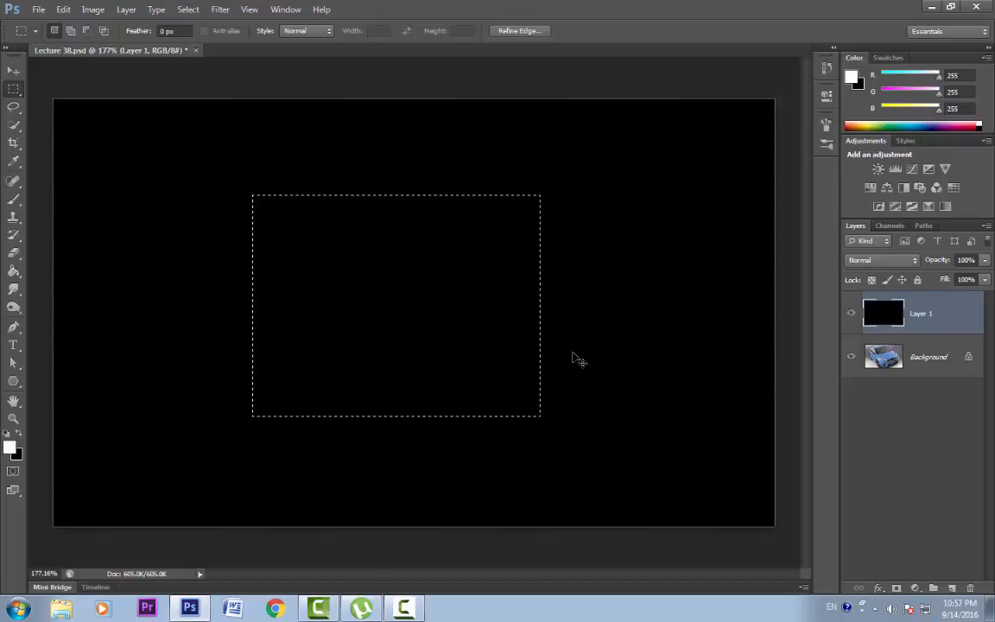
pyautogui.hotkey('ctrl', 'd')
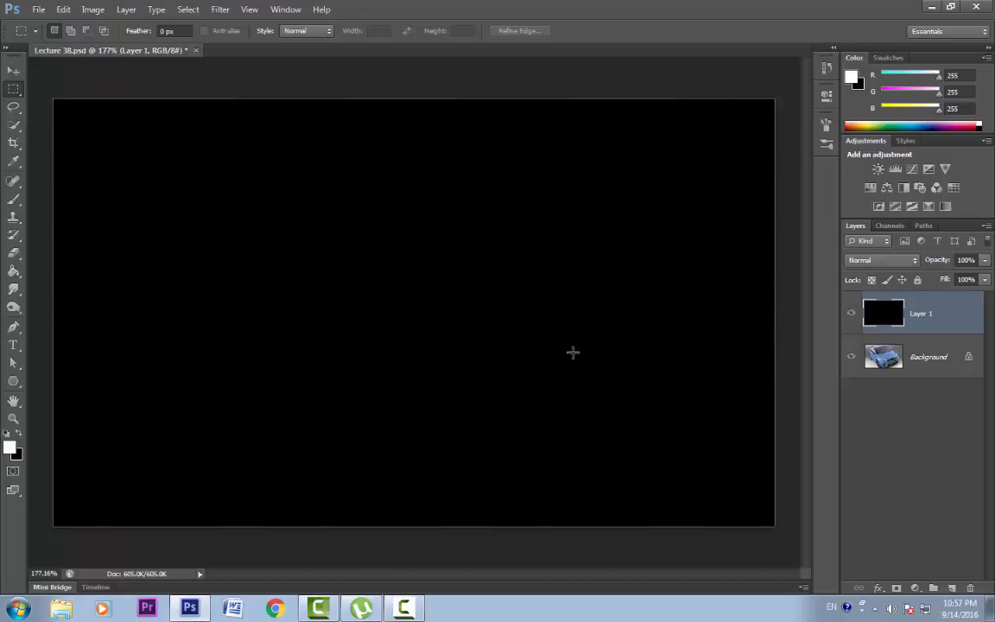
# Step: Return to the Paint Bucket tool, keep its blend mode at Normal, and delete Layer 1
pyautogui.press('g')
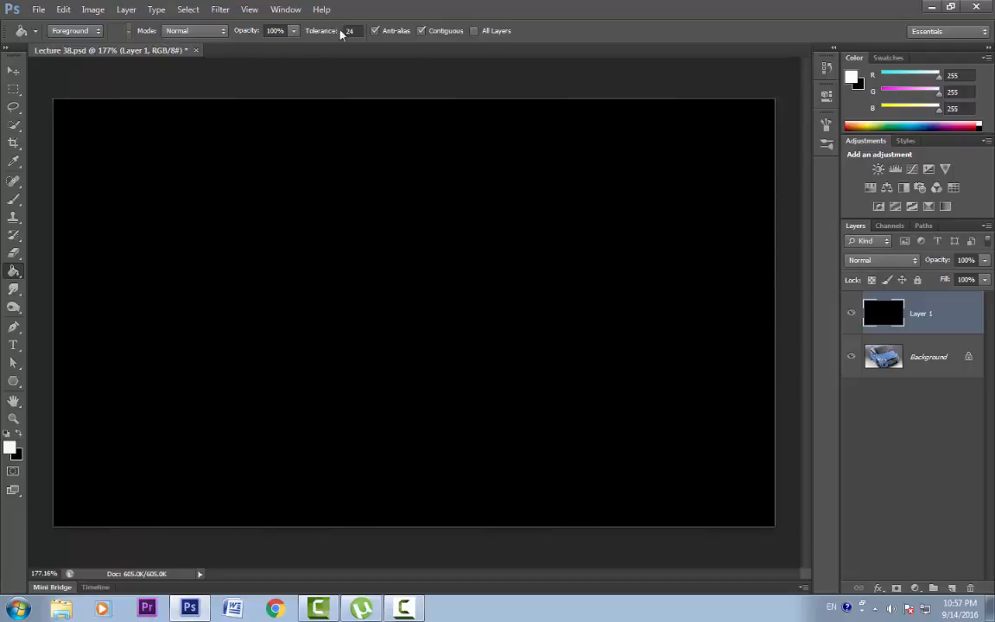
pyautogui.click(223, 32)
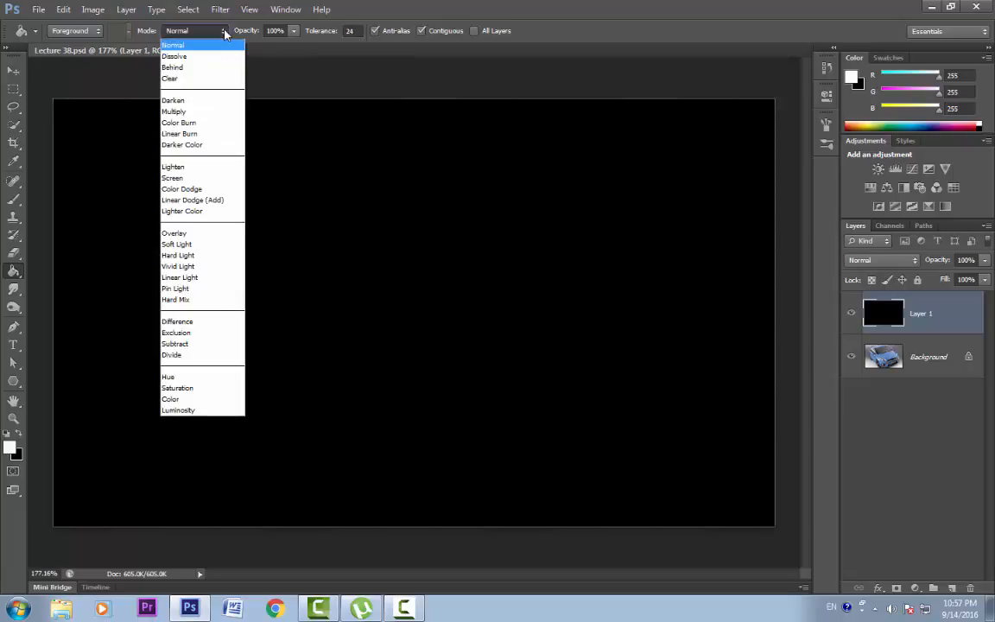
pyautogui.click(224, 32)
pyautogui.moveTo(928, 329); pyautogui.dragTo(977, 590)
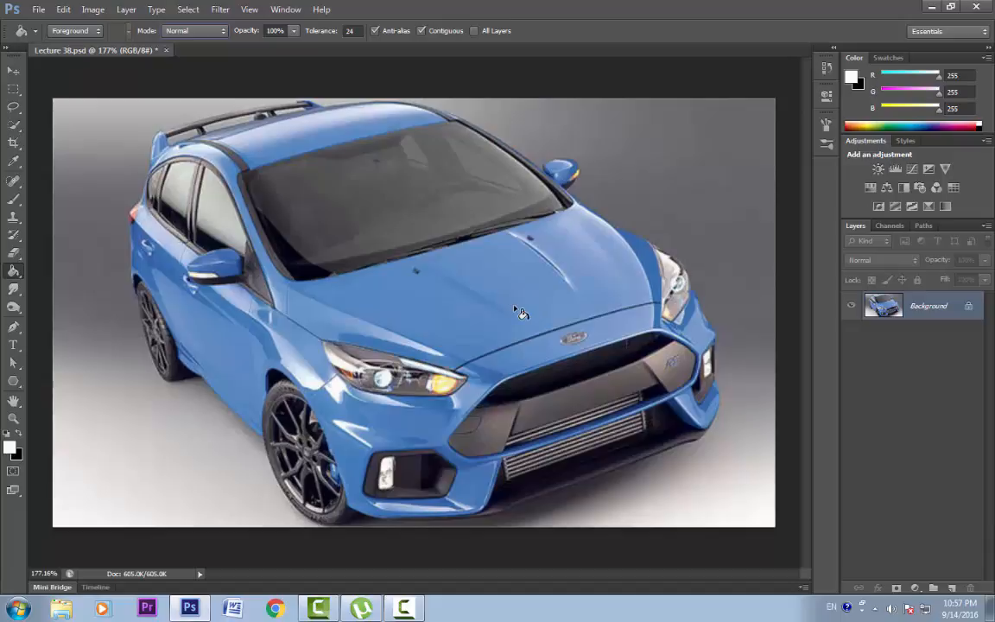
# Step: Set the foreground colour to a bright magenta with RGB values of 249, 7 and 195
pyautogui.click(10, 447)
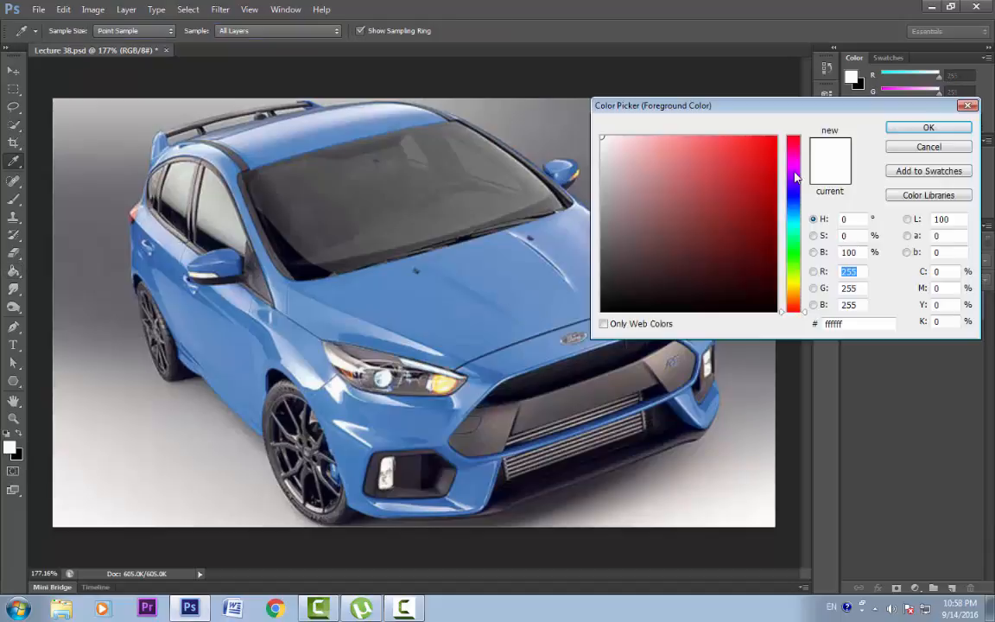
pyautogui.moveTo(796, 192); pyautogui.dragTo(793, 165)
pyautogui.click(929, 127)
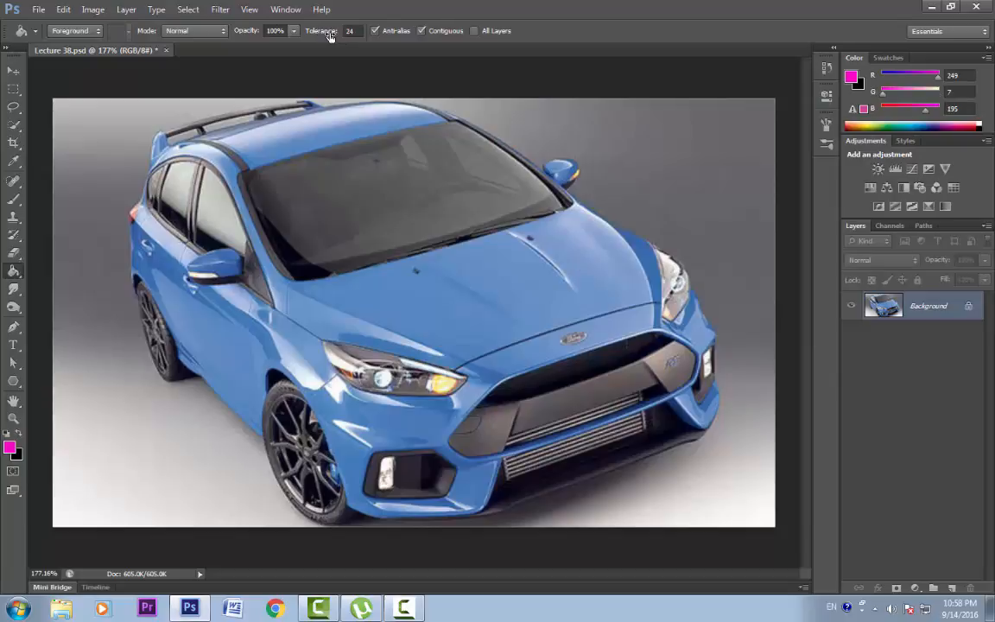
# Step: Try a magenta Paint Bucket fill on the side of the blue car at tolerance 118, and undo it
pyautogui.moveTo(337, 32); pyautogui.dragTo(308, 32)
pyautogui.write('118')
pyautogui.click(210, 278)
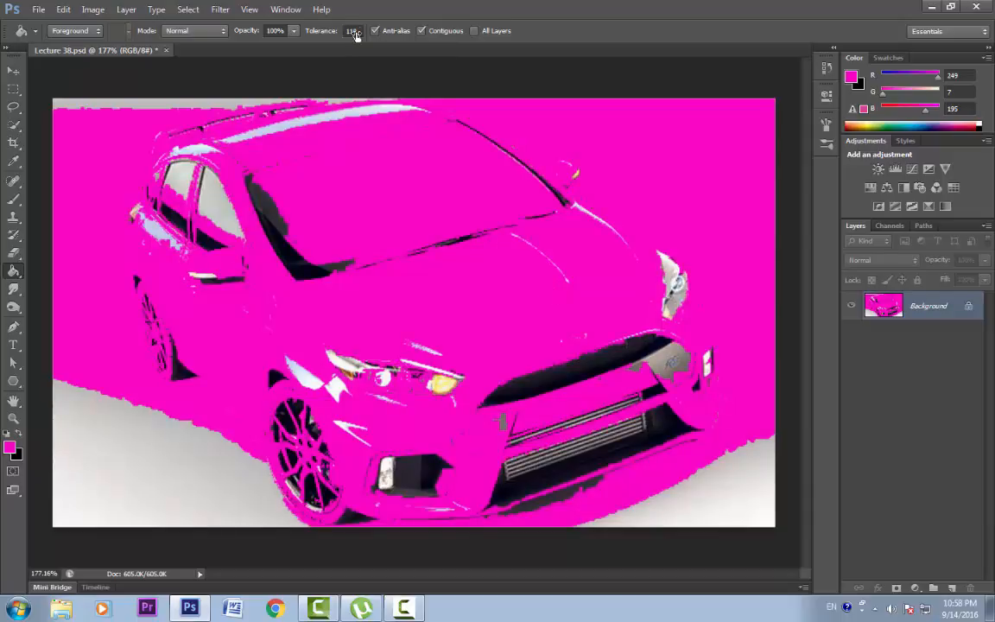
pyautogui.hotkey('ctrl', 'z')
# Step: Try a magenta fill on the car's side at tolerance 49, undo it, and set the tolerance to 38
pyautogui.moveTo(327, 35); pyautogui.dragTo(253, 29)
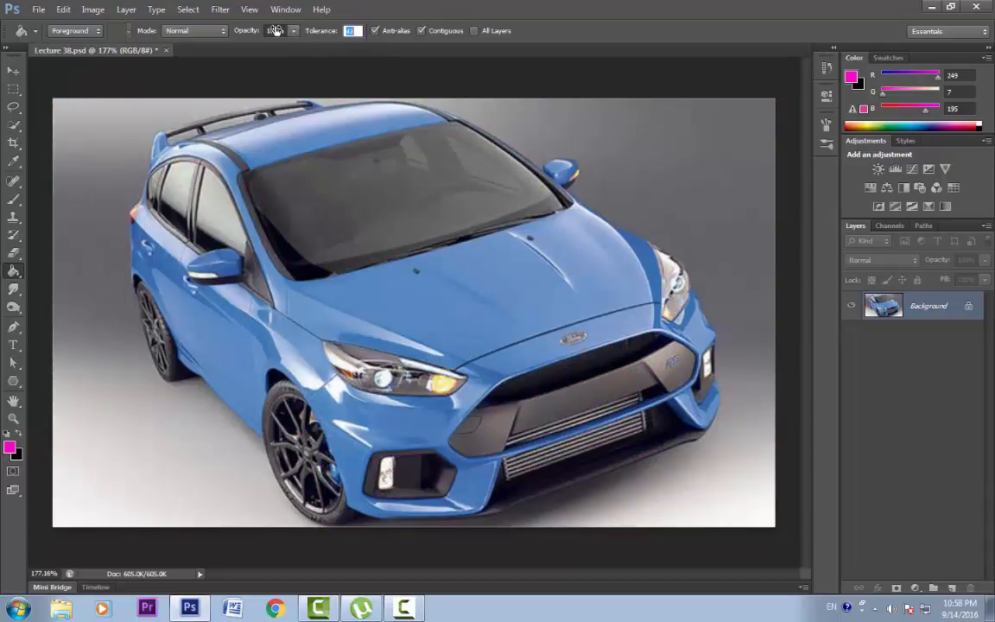
pyautogui.click(230, 332)
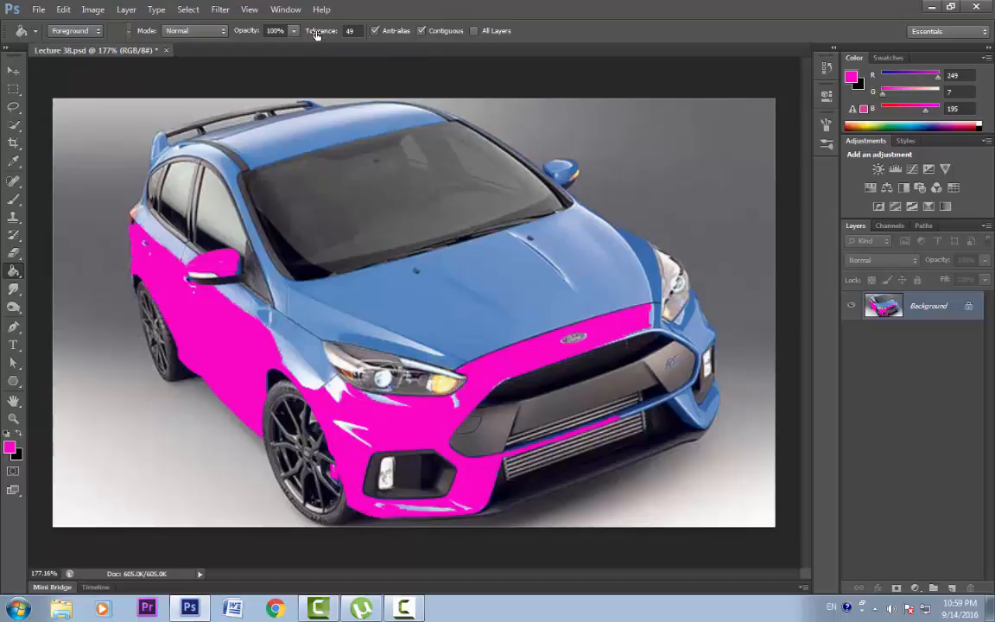
pyautogui.moveTo(324, 35); pyautogui.dragTo(292, 32)
pyautogui.hotkey('ctrl', 'z')
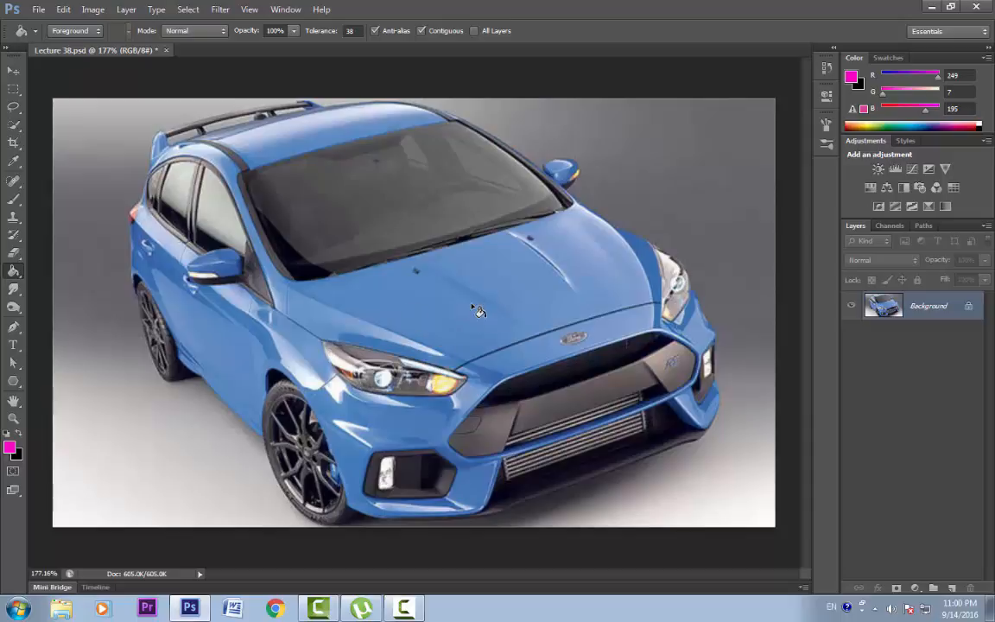
# Step: Set the Paint Bucket blend mode to Color and fill the car's side, hood and the strip above the headlight with magenta
pyautogui.click(225, 32)
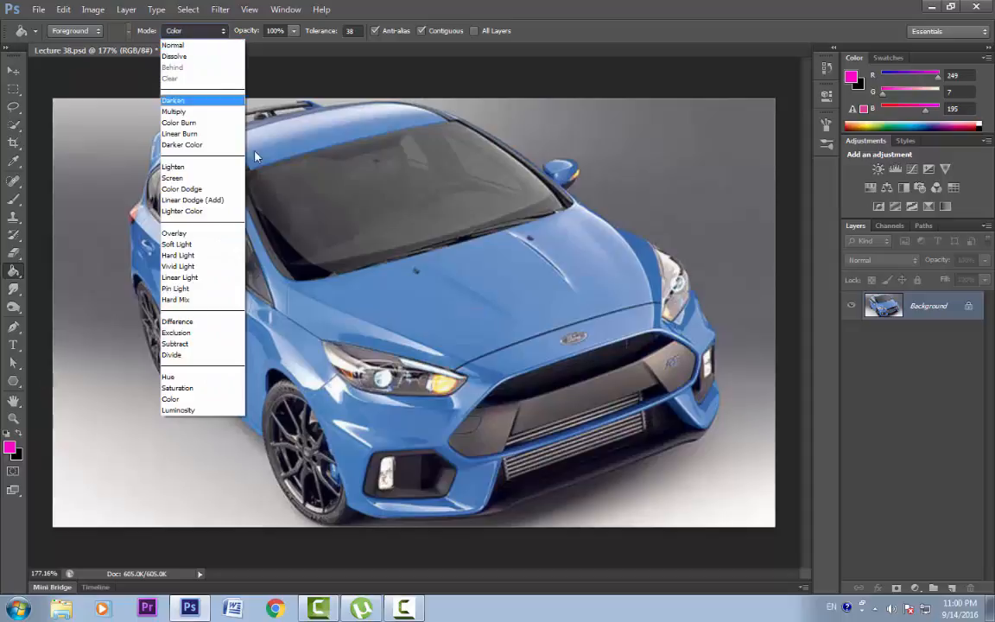
pyautogui.click(177, 398)
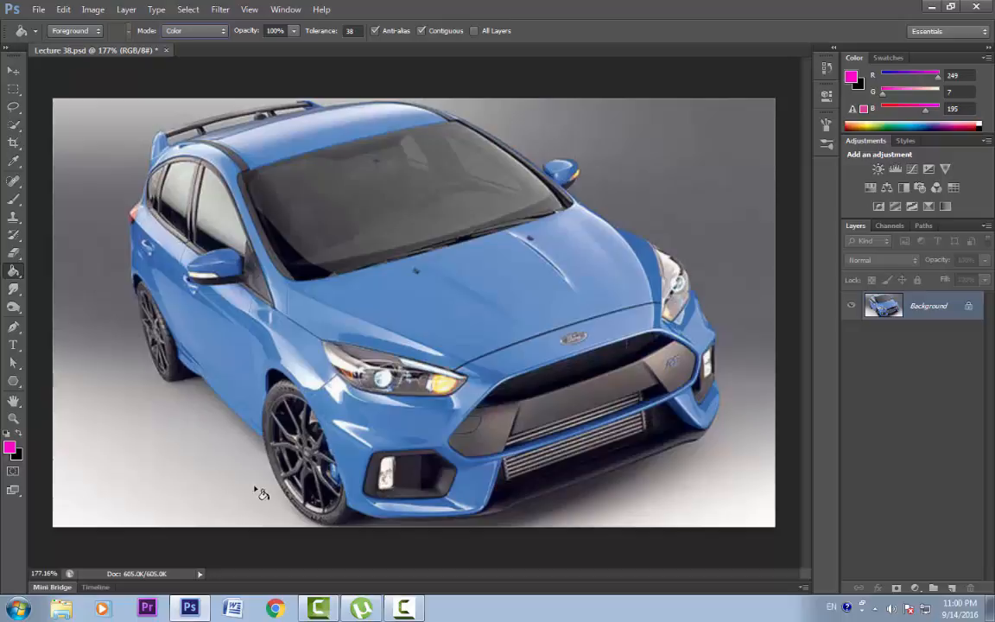
pyautogui.click(260, 355)
pyautogui.click(317, 359)
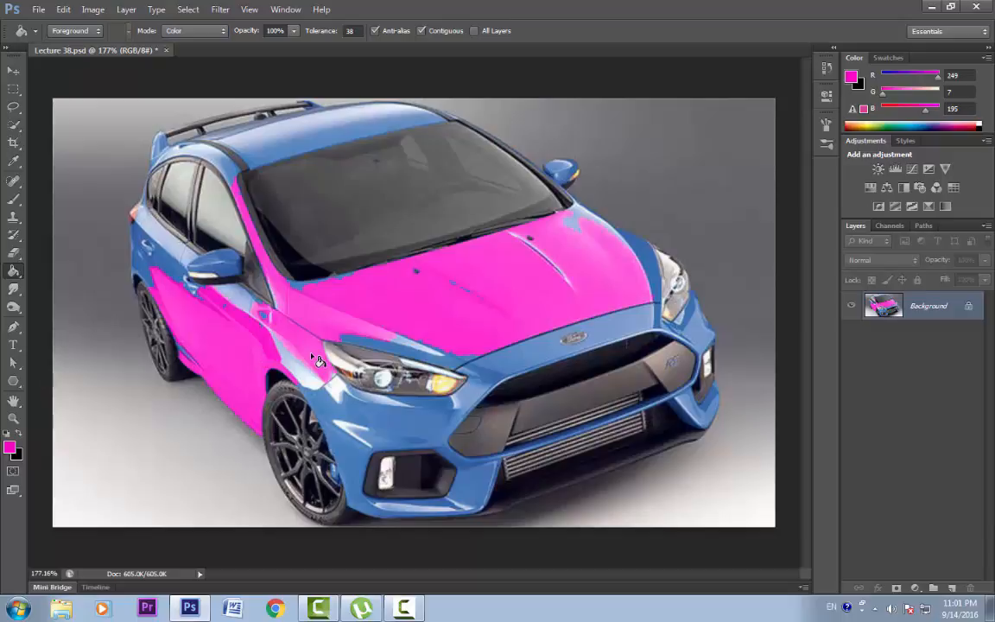
pyautogui.click(423, 348)
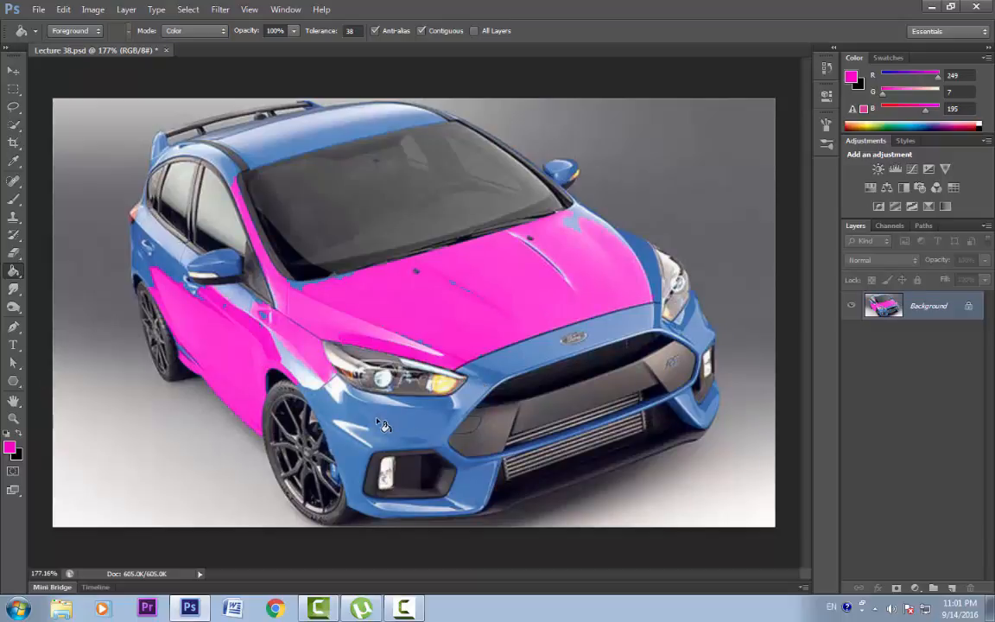
pyautogui.click(341, 380)
# Step: Turn off Anti-alias and Contiguous for the Paint Bucket and undo the magenta fills on the car
pyautogui.click(375, 31)
pyautogui.click(422, 30)
pyautogui.hotkey('ctrl', 'alt', 'z')
pyautogui.hotkey('ctrl', 'alt', 'z')
pyautogui.hotkey('ctrl', 'alt', 'z')
pyautogui.hotkey('ctrl', 'alt', 'z')
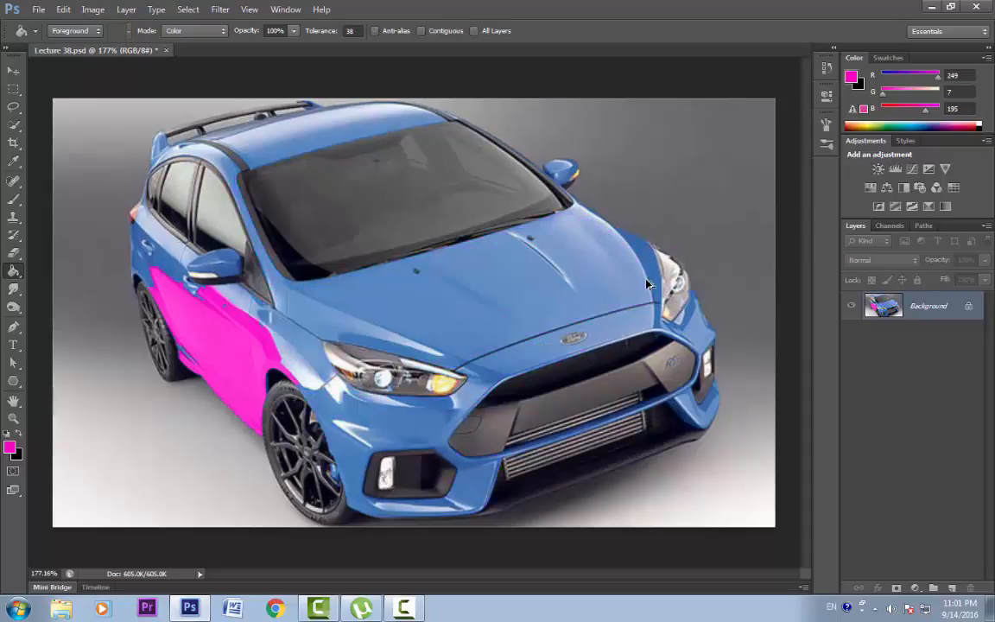
# Step: Try a magenta fill without anti-aliasing on the pale reflection above the headlight, examine its pixel edges, and undo it
pyautogui.scroll(3, 649, 281)
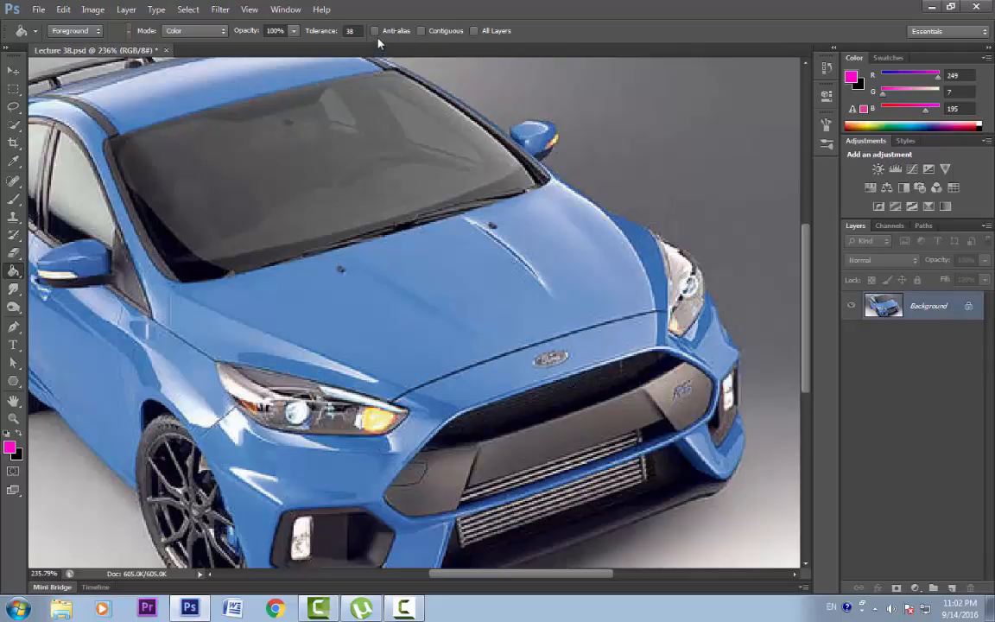
pyautogui.scroll(3, 411, 338)
pyautogui.scroll(3, 412, 338)
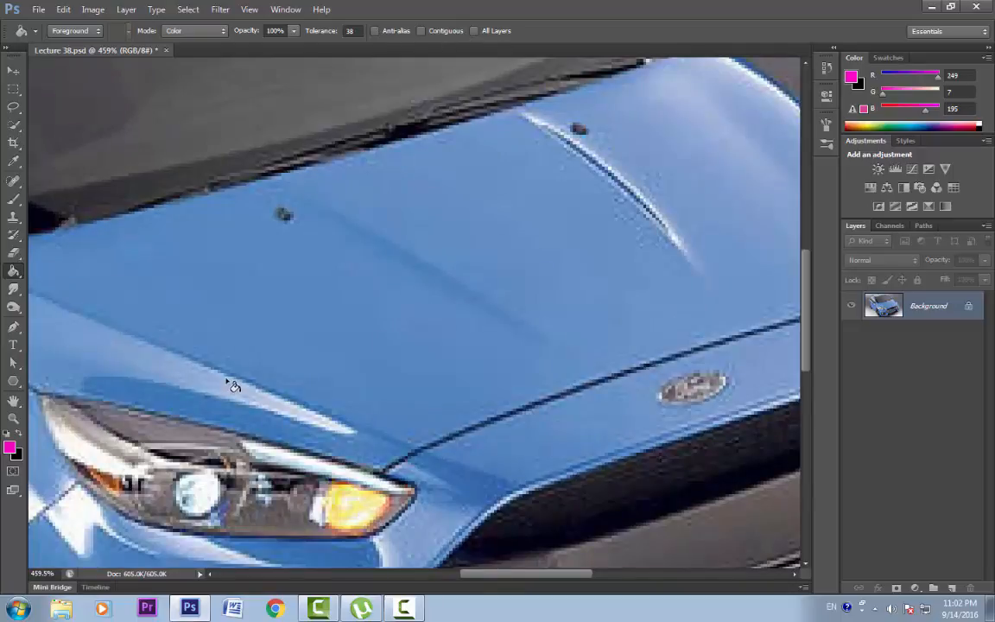
pyautogui.click(210, 349)
pyautogui.scroll(5, 289, 435)
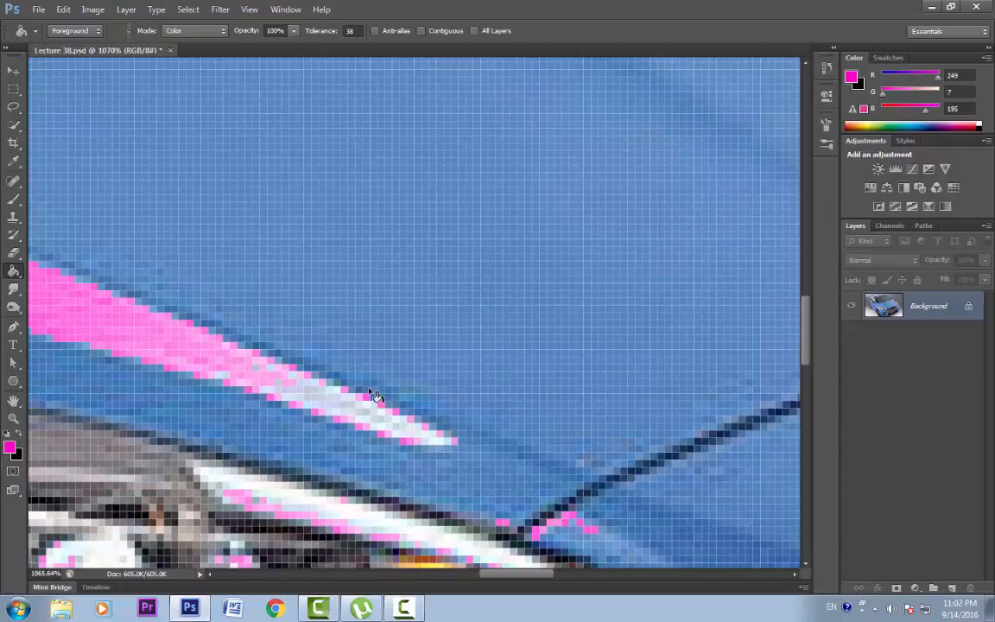
pyautogui.hotkey('ctrl', 'z')
# Step: Turn on Anti-alias, try a non-contiguous magenta fill on the blue bodywork, examine its pixel edges, and undo it
pyautogui.click(375, 32)
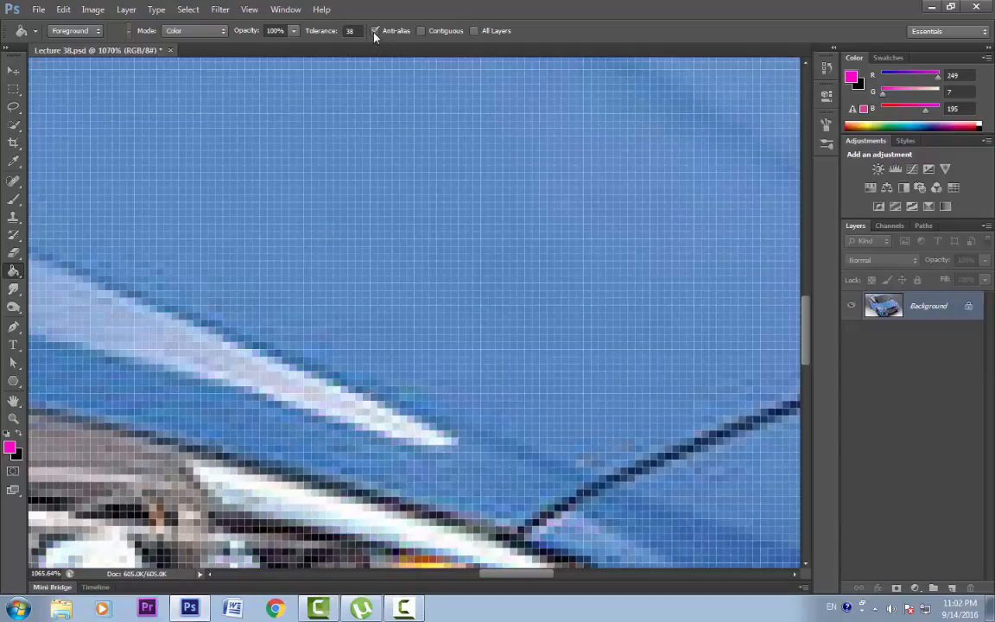
pyautogui.scroll(-5, 380, 360)
pyautogui.click(380, 361)
pyautogui.scroll(5, 381, 360)
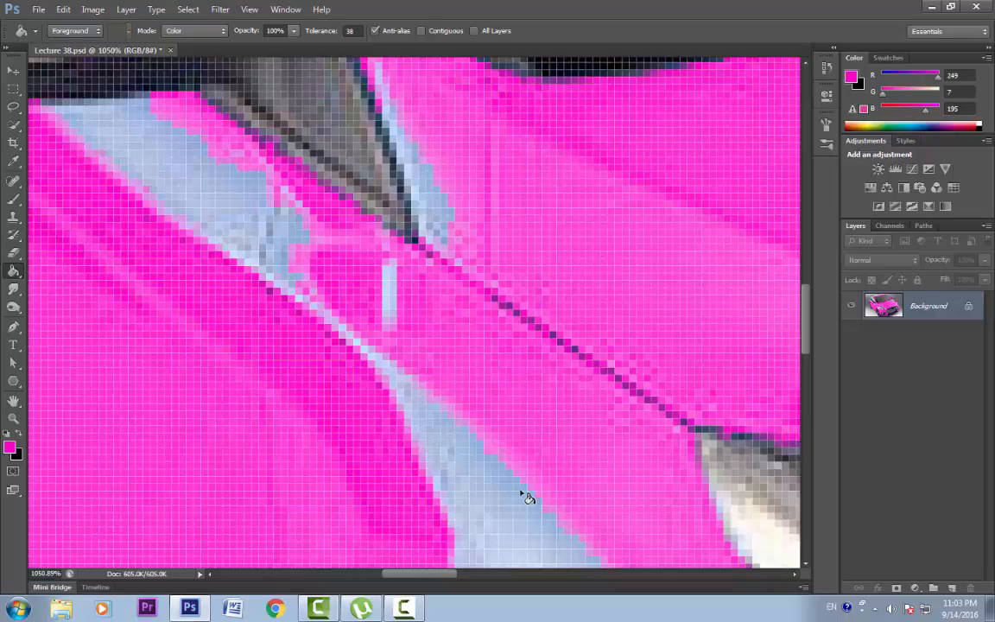
pyautogui.scroll(-5, 525, 496)
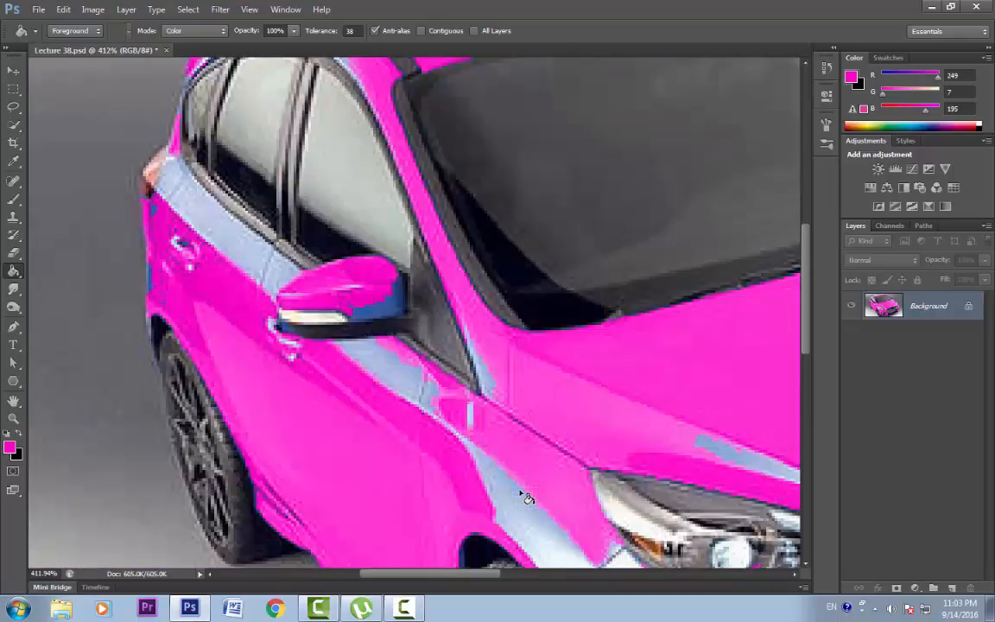
pyautogui.scroll(-3, 525, 496)
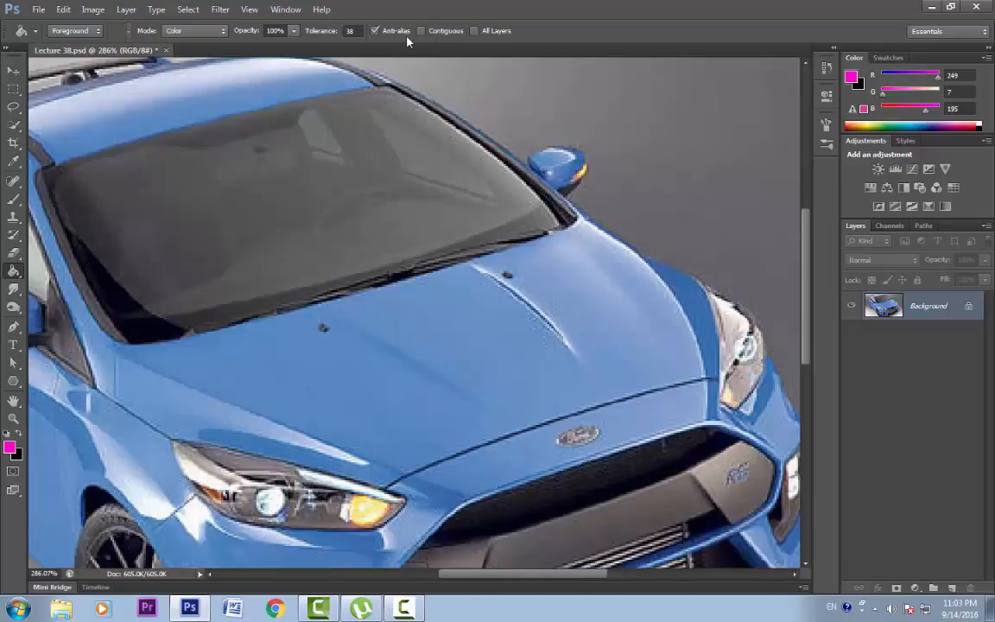
pyautogui.scroll(-3, 233, 326)
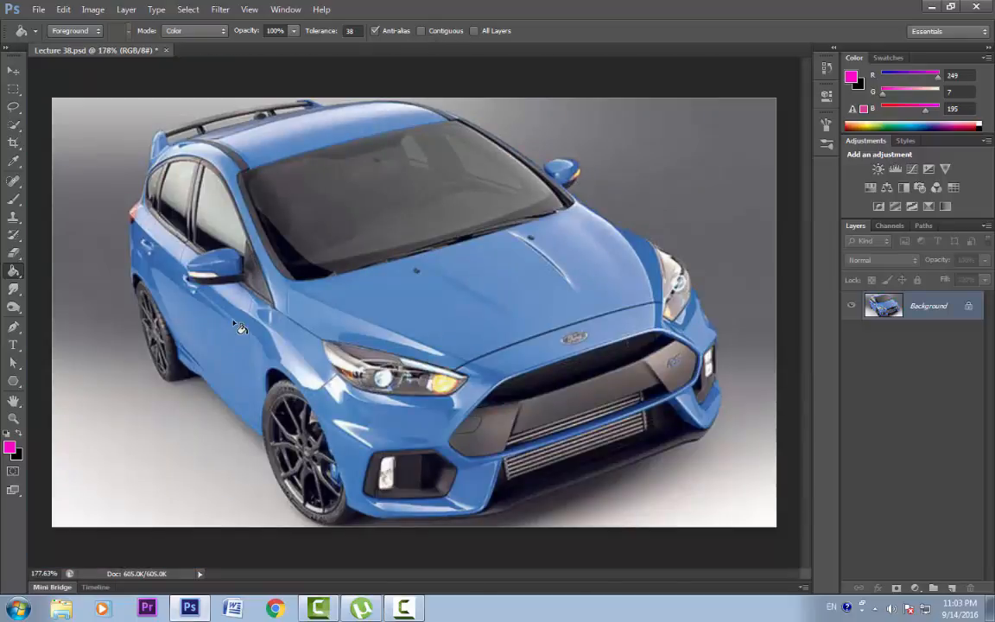
# Step: Try a non-contiguous magenta fill on the car's side, undo it, and fill the side again with Contiguous on
pyautogui.click(233, 326)
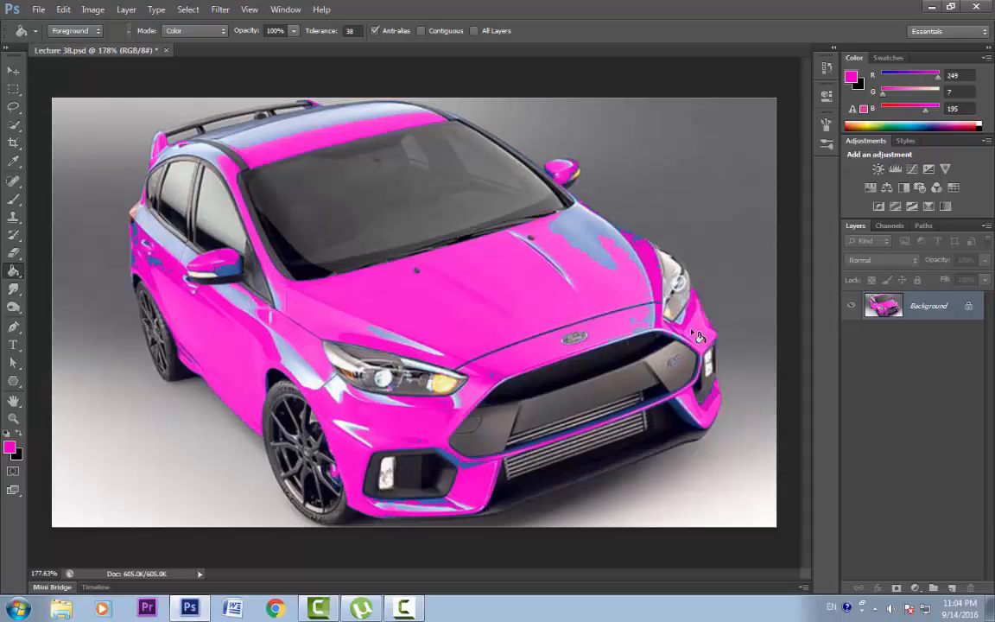
pyautogui.hotkey('ctrl', 'z')
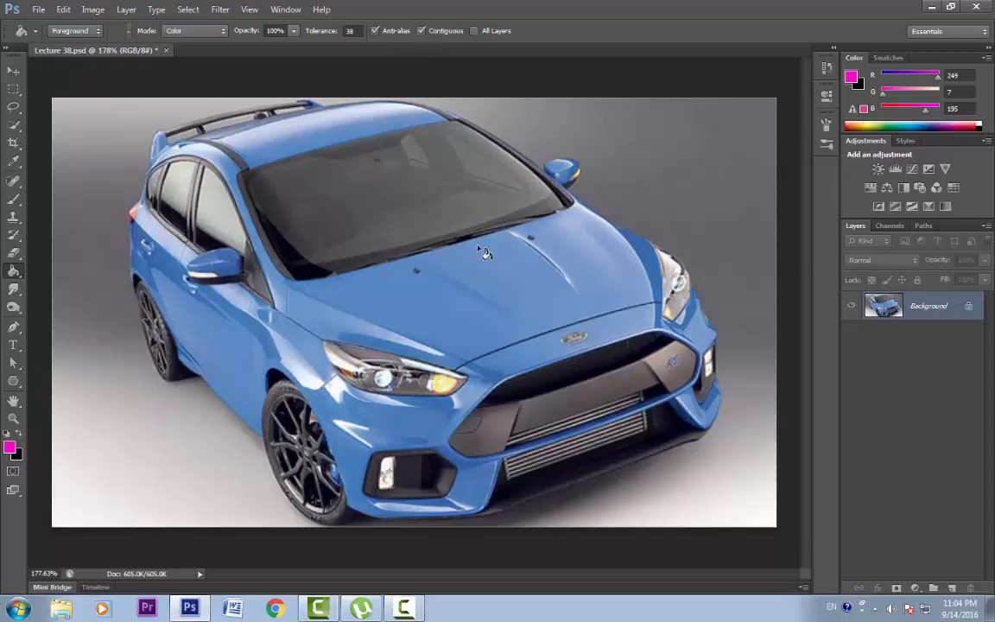
pyautogui.click(230, 331)
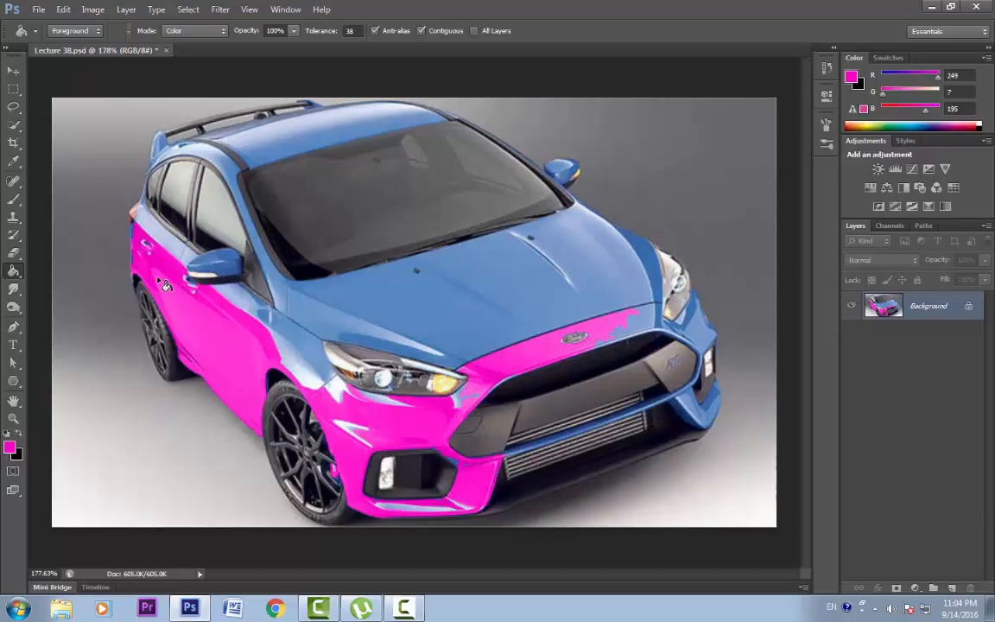
# Step: Turn on All Layers, set the tolerance to 71, and fill the hood and remaining front bodywork with magenta
pyautogui.click(474, 31)
pyautogui.write('60')
pyautogui.click(321, 32)
pyautogui.moveTo(321, 32); pyautogui.dragTo(346, 30)
pyautogui.click(455, 298)
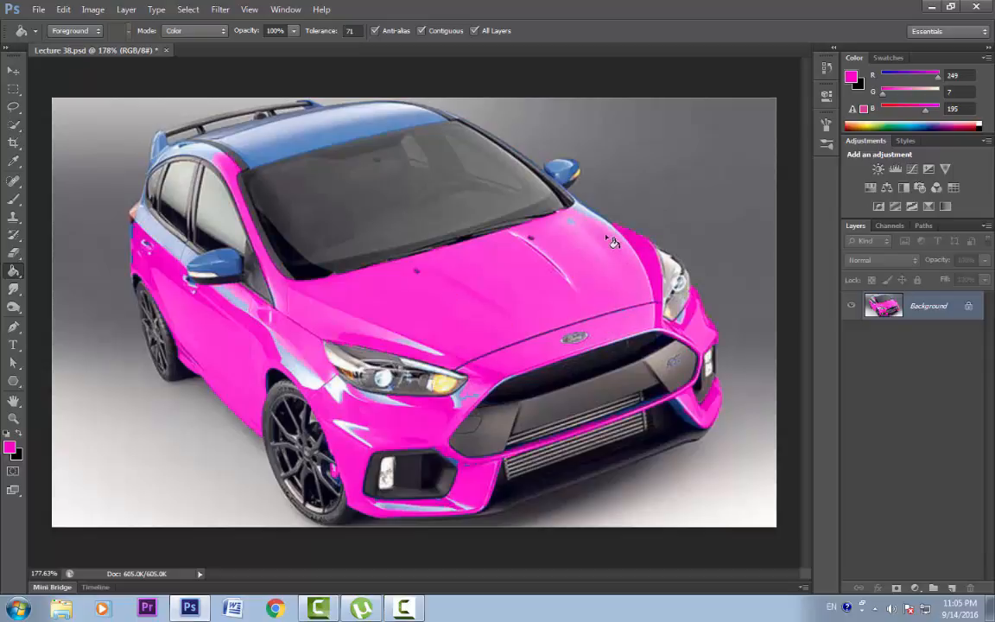
# Step: Fill the car's roof with magenta, then try a fill on the roof's rear edge and undo it
pyautogui.click(395, 126)
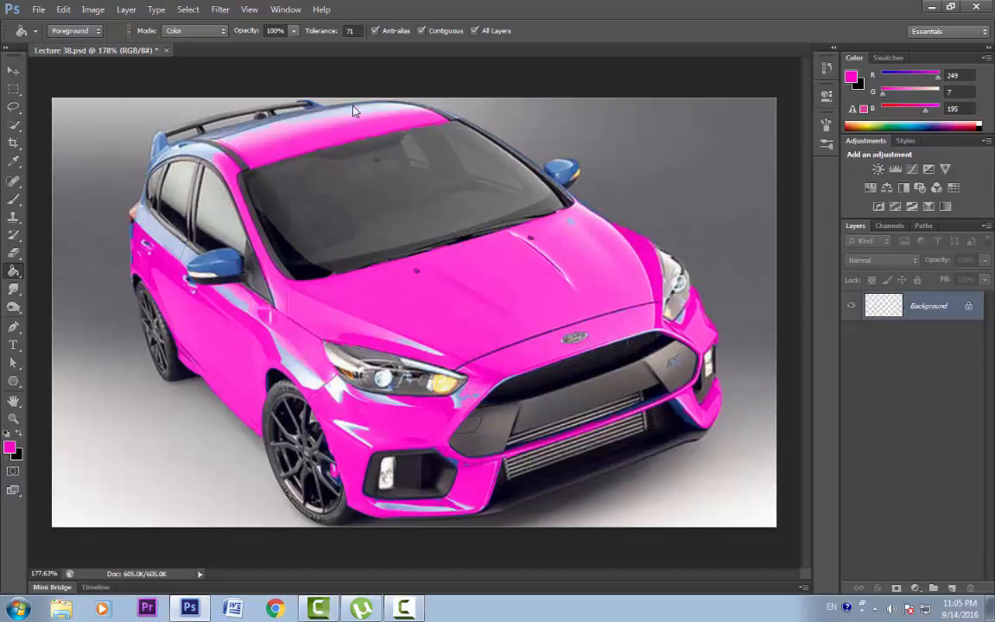
pyautogui.click(318, 101)
pyautogui.hotkey('ctrl', 'z')
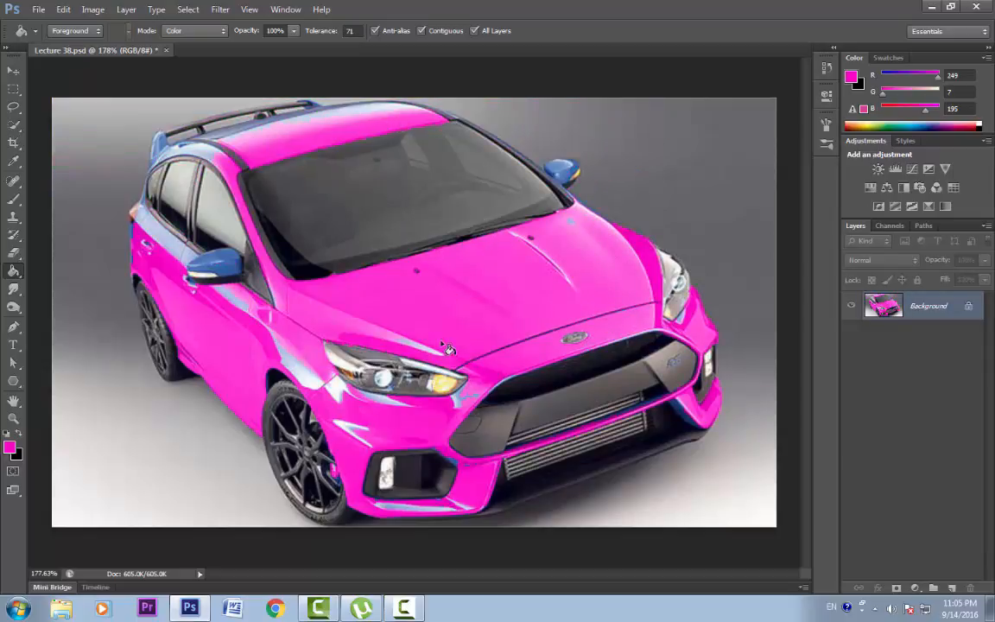
# Step: Raise the tolerance to 96 and fill the blue strip below the side windows and both door mirrors with magenta
pyautogui.scroll(3, 318, 330)
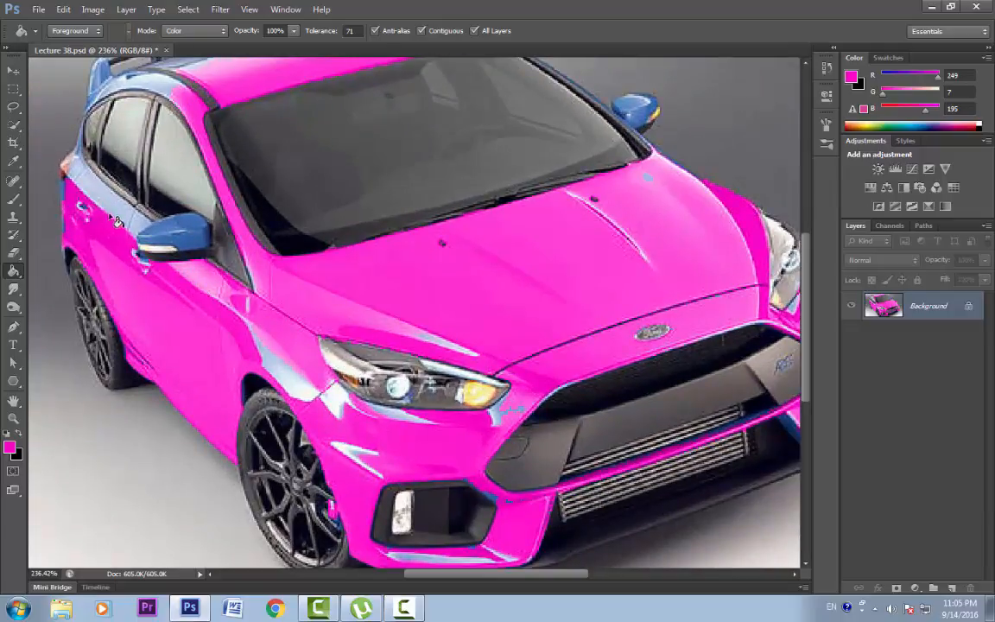
pyautogui.scroll(-3, 104, 199)
pyautogui.moveTo(321, 33); pyautogui.dragTo(344, 33)
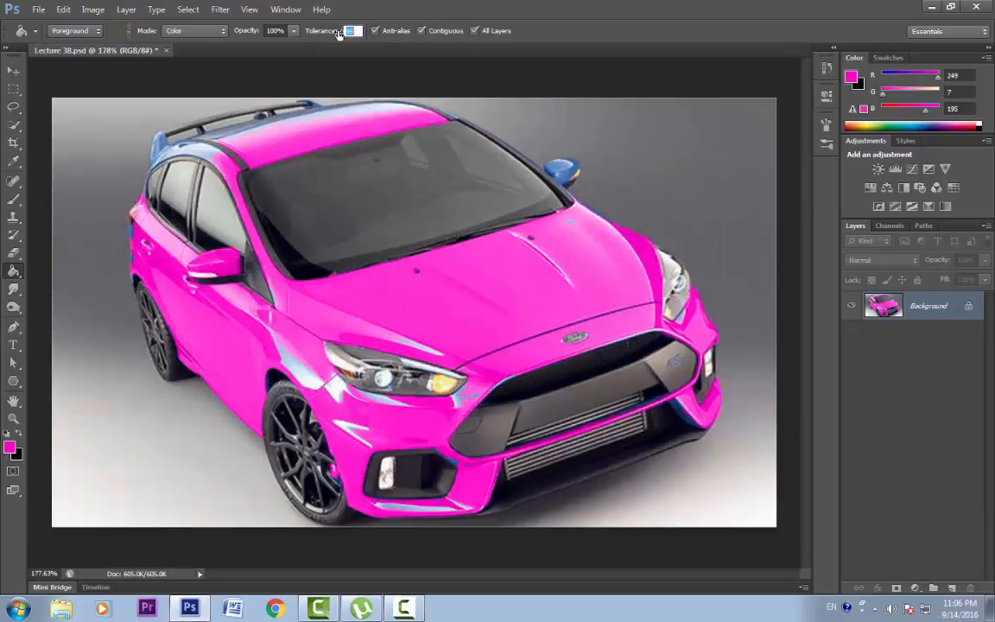
pyautogui.click(566, 174)
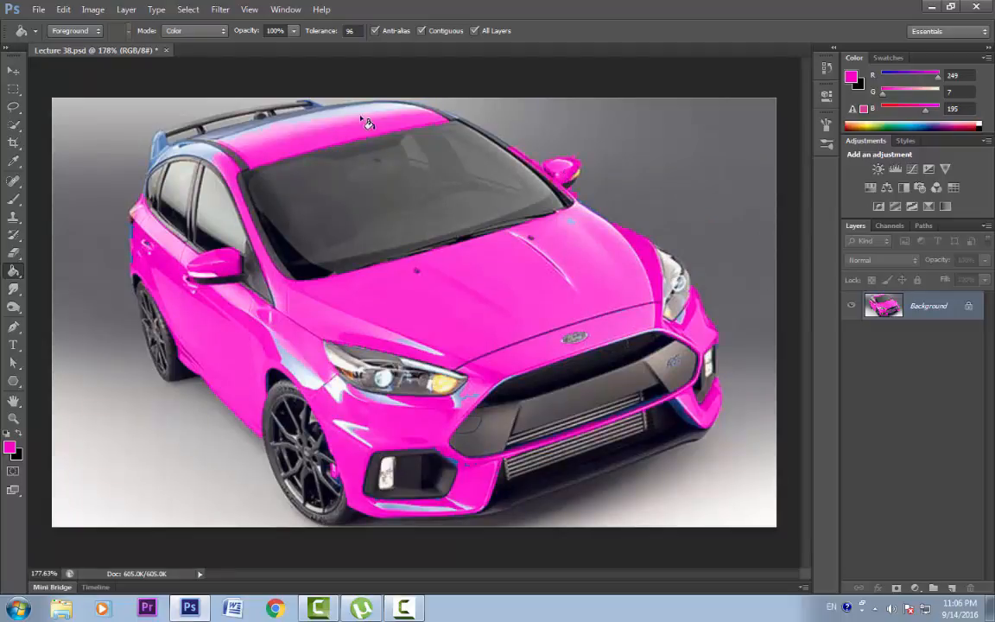
# Step: Try filling the roof's rear edge at tolerance 96, undo it, refill it at a lower tolerance, and set the tolerance to 36
pyautogui.click(331, 110)
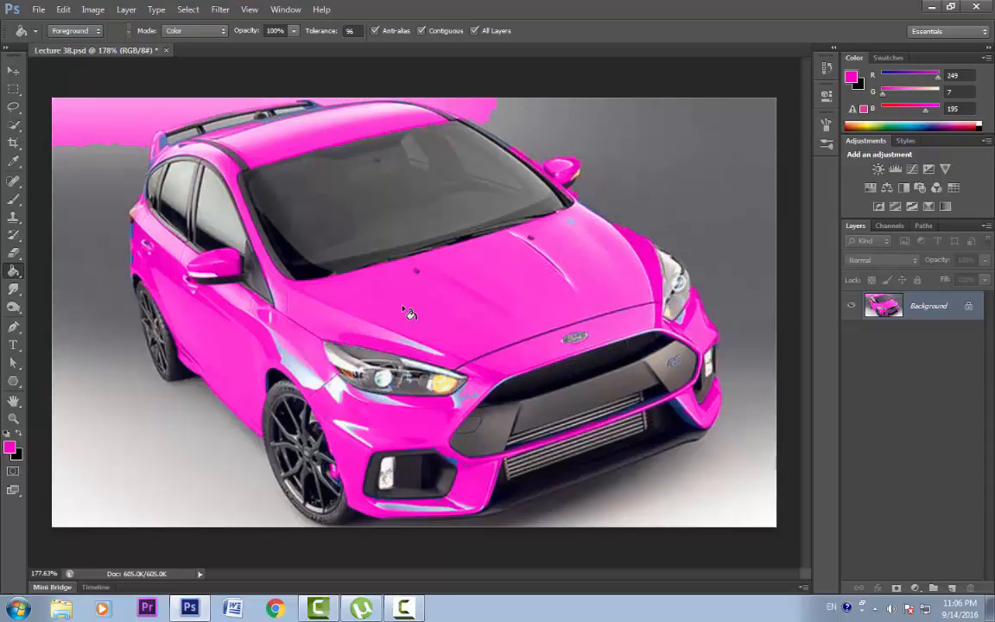
pyautogui.hotkey('ctrl', 'z')
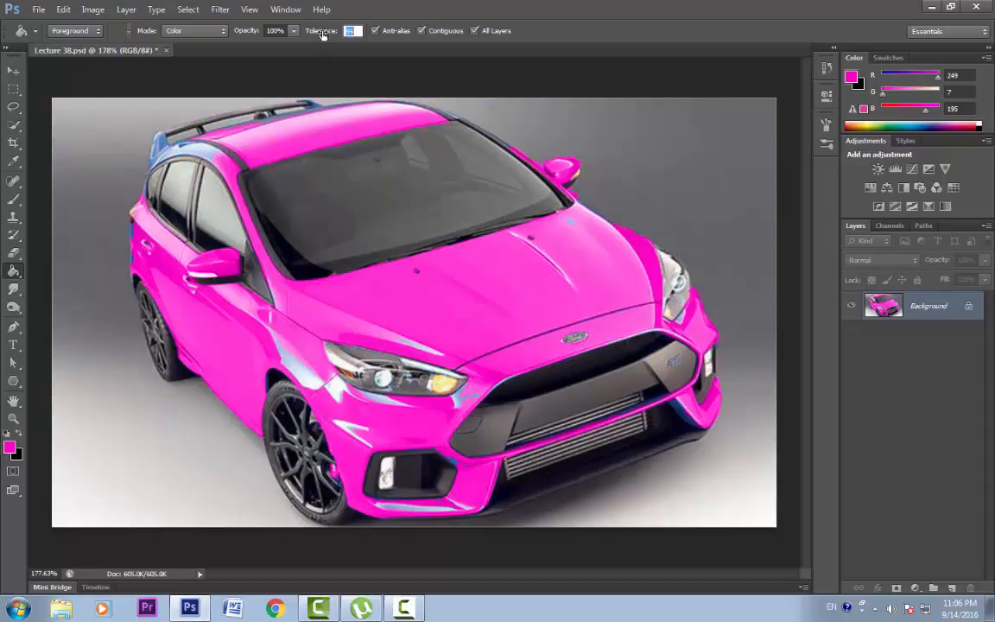
pyautogui.moveTo(316, 30); pyautogui.dragTo(283, 33)
pyautogui.press('Return')
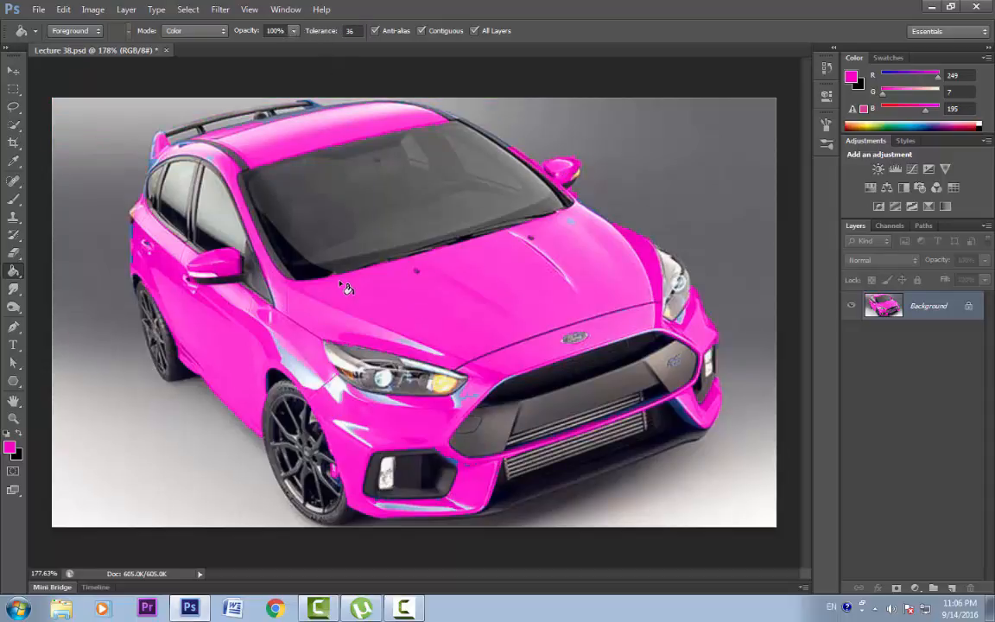
# Step: Set the tolerance to 20 and apply the Paint Bucket to the small spot at the headlight's lower edge
pyautogui.scroll(3, 377, 302)
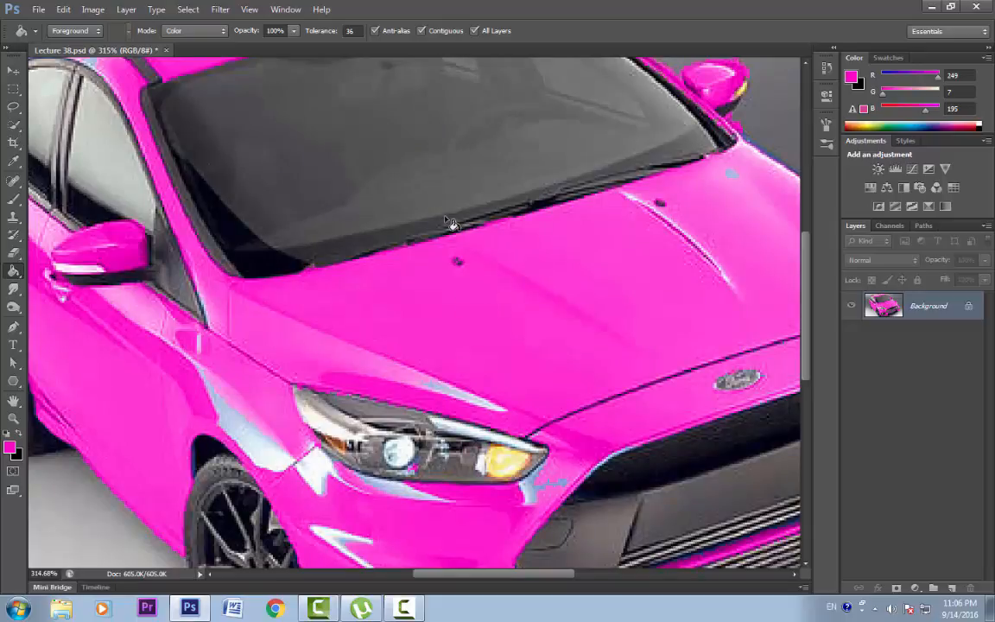
pyautogui.doubleClick(346, 31)
pyautogui.write('20')
pyautogui.click(419, 467)
pyautogui.scroll(-8, 423, 467)
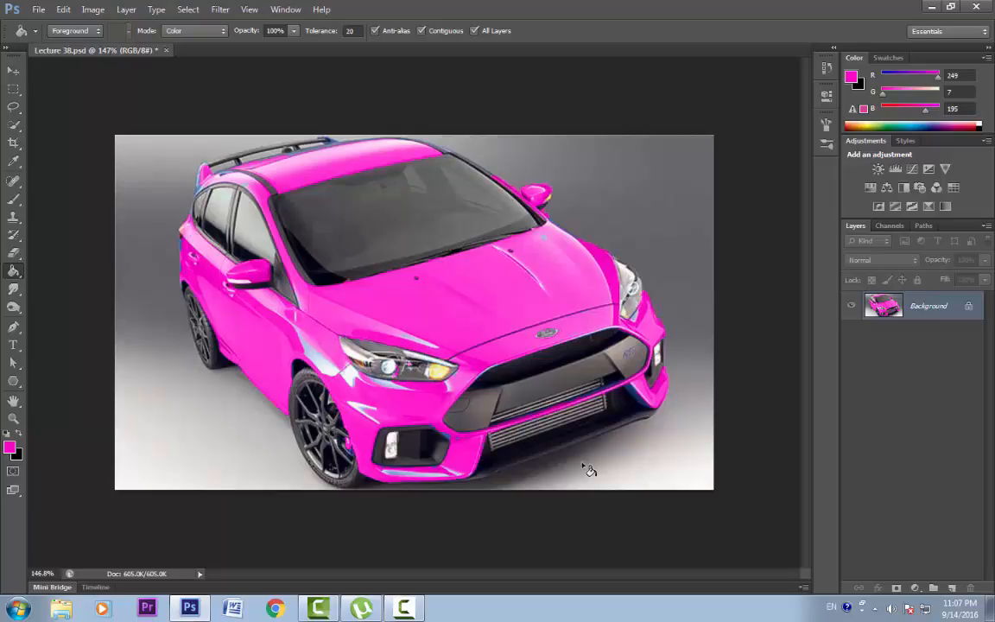